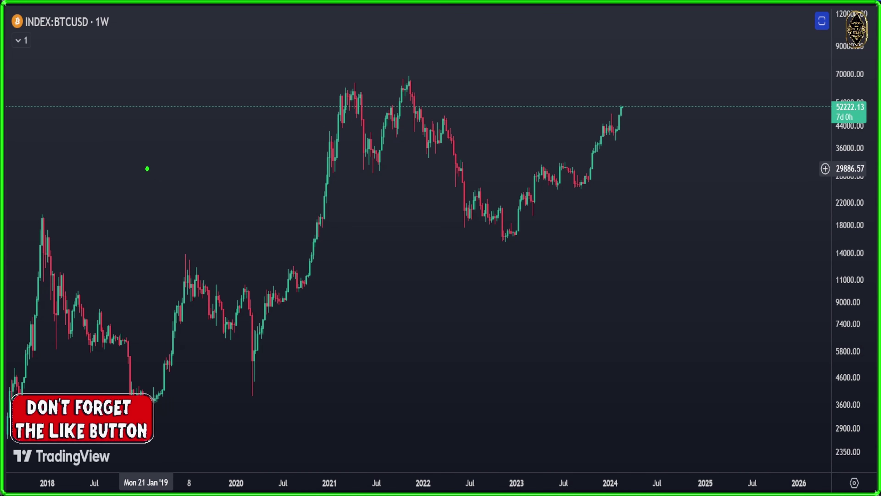
# Mark the latest weekly BTCUSD candle with a freehand stroke, and clear the mark
pyautogui.moveTo(635, 110)
pyautogui.mouseDown()
pyautogui.moveTo(632, 94)
pyautogui.moveTo(612, 112)
pyautogui.moveTo(631, 114)
pyautogui.moveTo(643, 167)
pyautogui.mouseUp()
pyautogui.press('Escape')
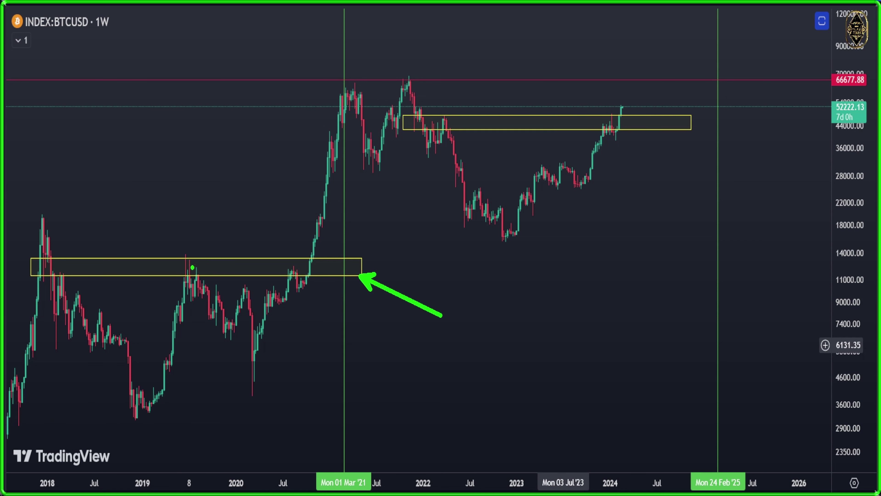
# Circle the 2018 high, the 2019 low and the mid-2019 peak, and add arrows pointing at the lower yellow zone
pyautogui.moveTo(42, 205)
pyautogui.mouseDown()
pyautogui.moveTo(24, 215)
pyautogui.moveTo(39, 201)
pyautogui.moveTo(34, 210)
pyautogui.mouseUp()
pyautogui.moveTo(150, 408); pyautogui.dragTo(147, 406)
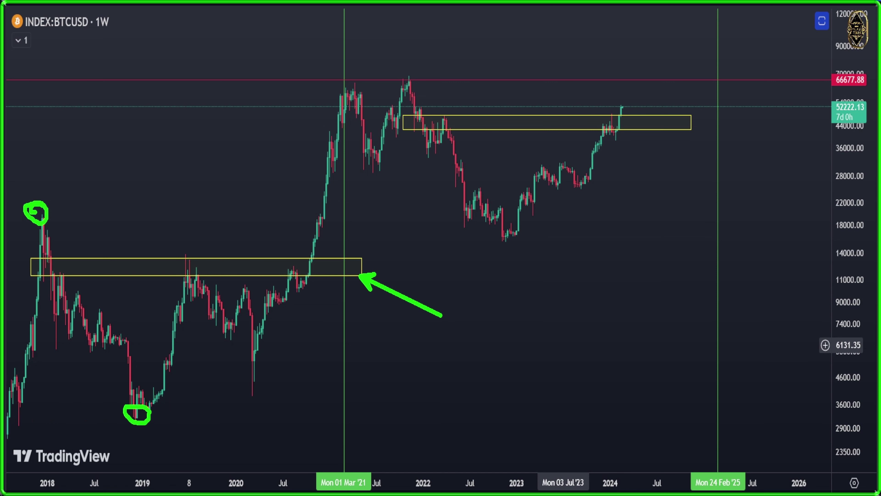
pyautogui.moveTo(201, 256)
pyautogui.mouseDown()
pyautogui.moveTo(205, 279)
pyautogui.moveTo(193, 247)
pyautogui.mouseUp()
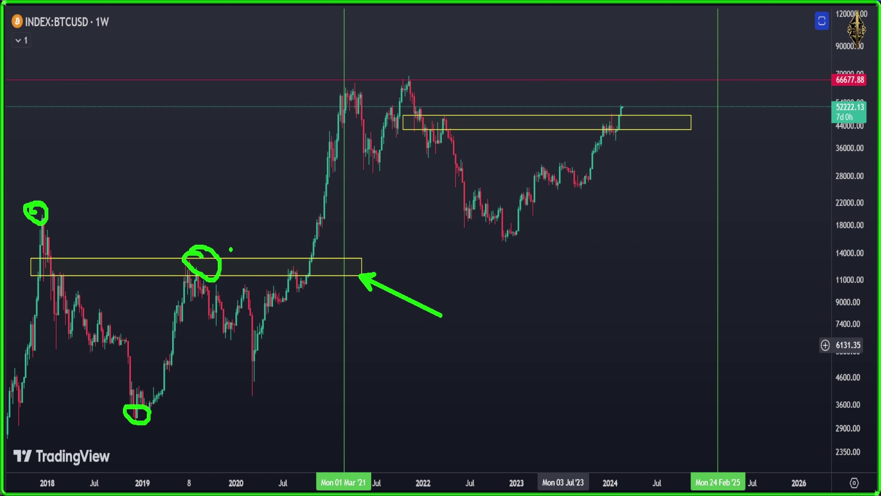
pyautogui.moveTo(250, 176)
pyautogui.mouseDown()
pyautogui.moveTo(230, 250)
pyautogui.moveTo(274, 327)
pyautogui.mouseUp()
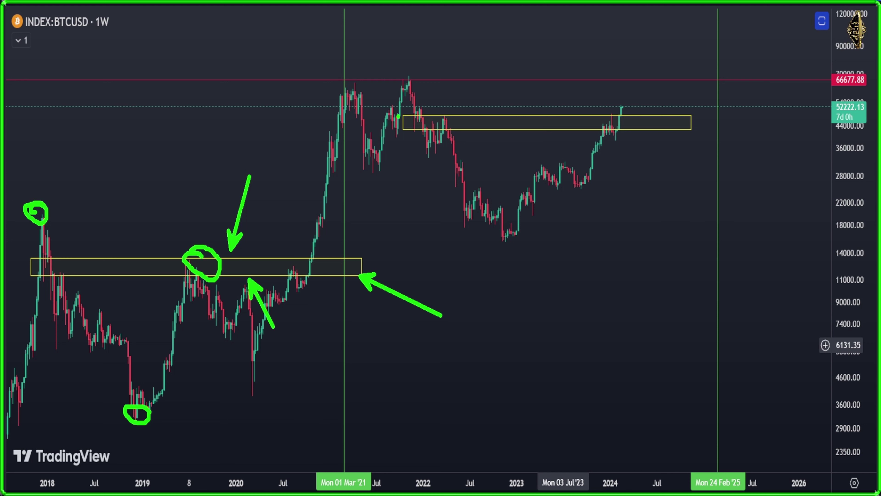
# Circle the late-2021 high, the late-2022 low and the early-2024 candles inside the upper yellow zone
pyautogui.moveTo(414, 69)
pyautogui.mouseDown()
pyautogui.moveTo(402, 83)
pyautogui.moveTo(414, 68)
pyautogui.mouseUp()
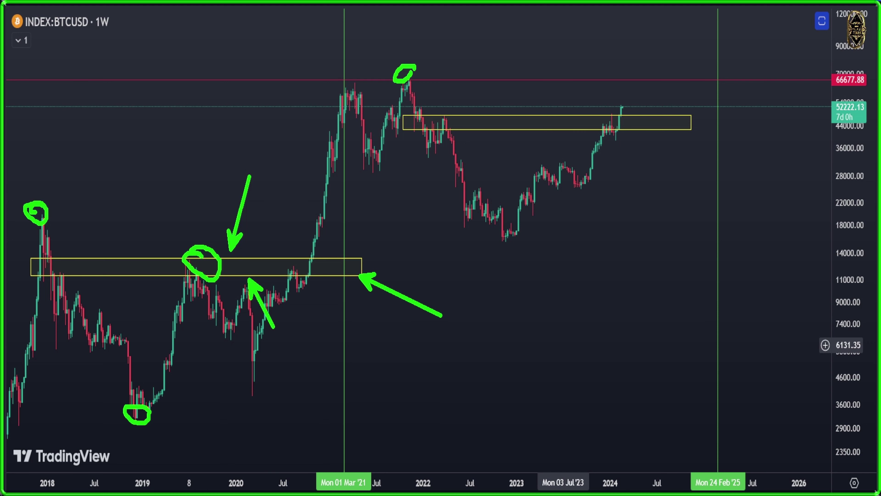
pyautogui.moveTo(509, 233); pyautogui.dragTo(517, 232)
pyautogui.moveTo(626, 123)
pyautogui.mouseDown()
pyautogui.moveTo(616, 111)
pyautogui.moveTo(630, 131)
pyautogui.mouseUp()
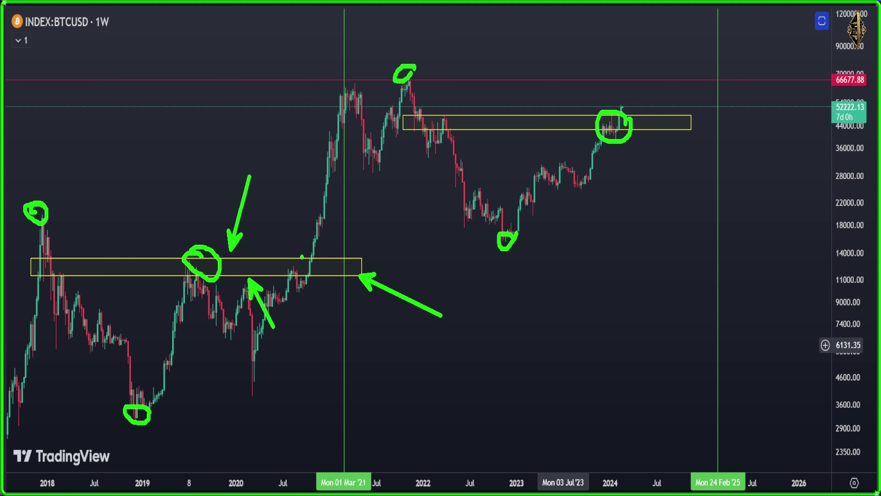
# Draw arrows for the late-2020 breakout and rally, circle the latest candles above the upper zone, and clear the annotations
pyautogui.moveTo(287, 213)
pyautogui.mouseDown()
pyautogui.moveTo(308, 250)
pyautogui.moveTo(355, 80)
pyautogui.moveTo(358, 144)
pyautogui.mouseUp()
pyautogui.moveTo(309, 114); pyautogui.dragTo(358, 57)
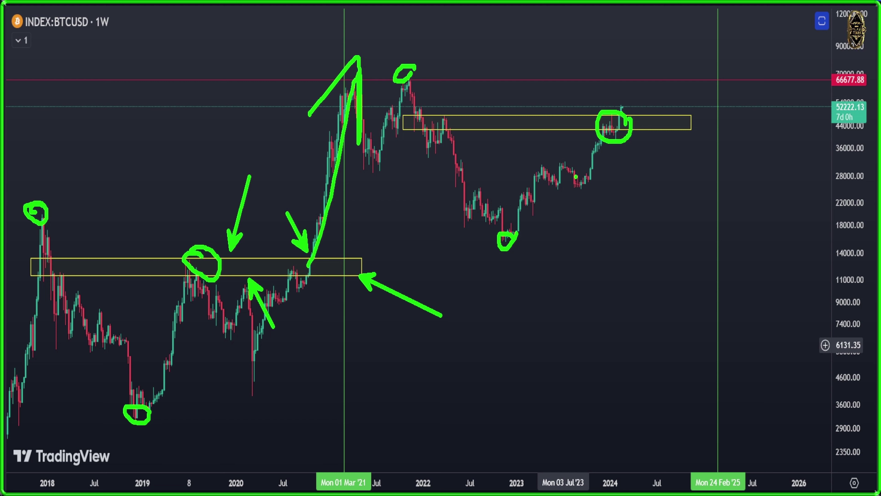
pyautogui.moveTo(633, 103)
pyautogui.mouseDown()
pyautogui.moveTo(612, 120)
pyautogui.moveTo(624, 101)
pyautogui.mouseUp()
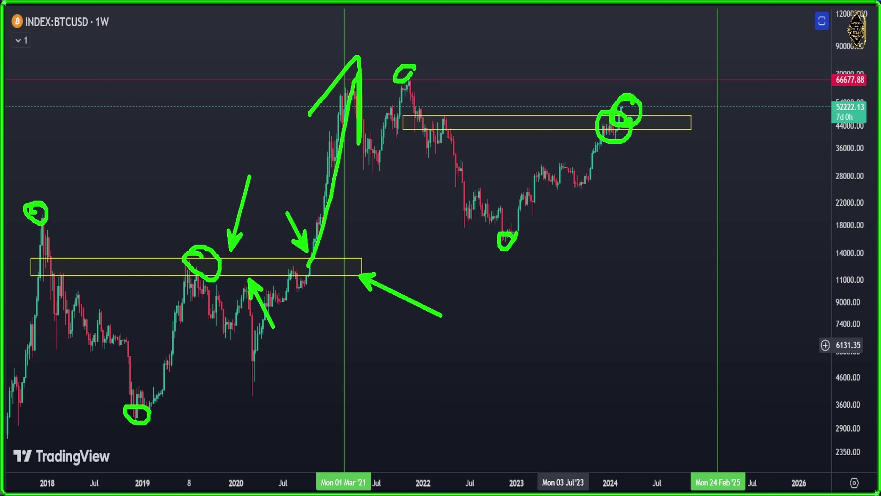
pyautogui.press('Escape')
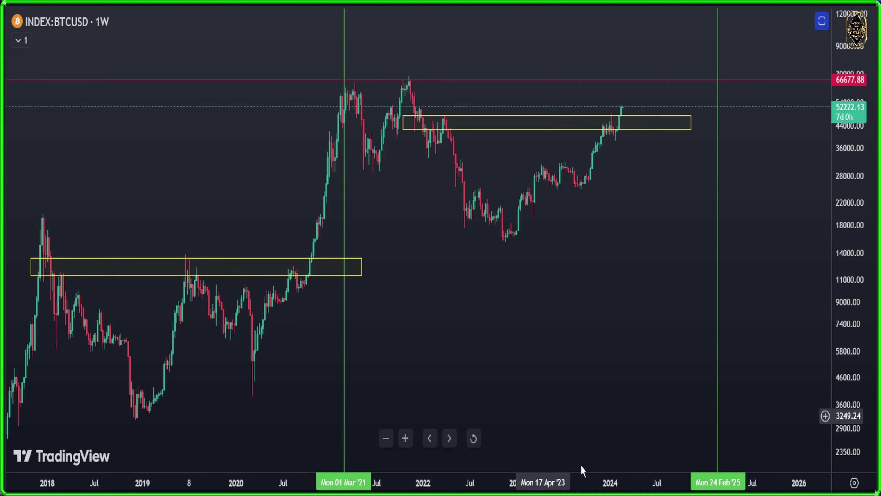
# Circle the latest candles breaking above the upper yellow zone, draw a stroke upward past the 66677.88 line, and clear both
pyautogui.scroll(5, 378, 287)
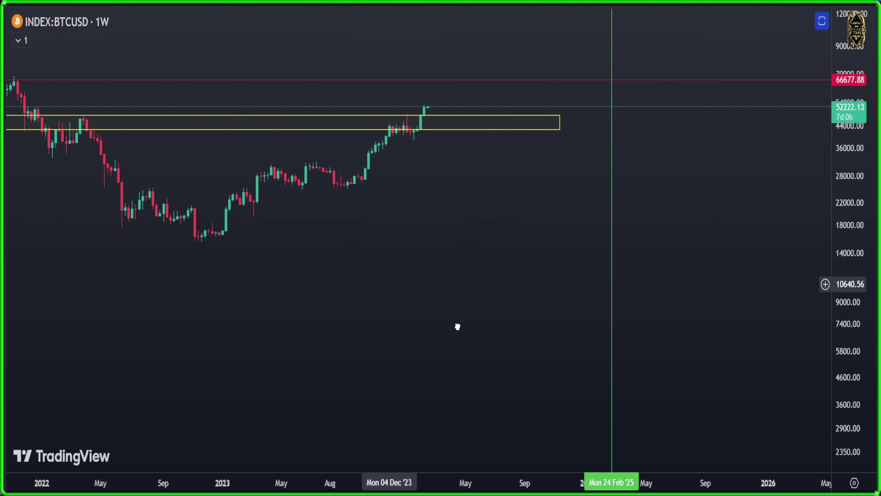
pyautogui.moveTo(456, 325); pyautogui.dragTo(553, 308)
pyautogui.moveTo(543, 169)
pyautogui.mouseDown()
pyautogui.moveTo(525, 140)
pyautogui.moveTo(535, 209)
pyautogui.moveTo(555, 168)
pyautogui.mouseUp()
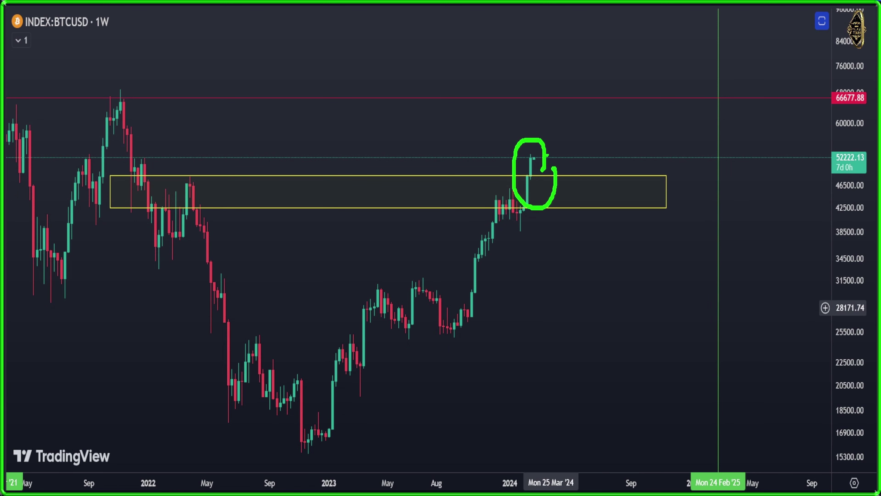
pyautogui.moveTo(546, 157)
pyautogui.mouseDown()
pyautogui.moveTo(584, 40)
pyautogui.moveTo(562, 62)
pyautogui.mouseUp()
pyautogui.press('e')
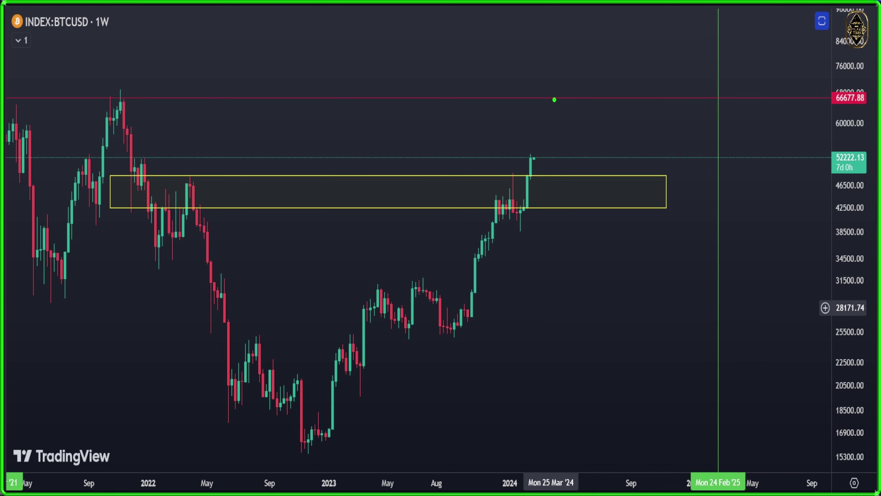
# Circle a future touch of the 66677.88 line heavily, draw an arrow rising beyond it, and clear the annotations
pyautogui.moveTo(569, 96)
pyautogui.mouseDown()
pyautogui.moveTo(554, 96)
pyautogui.moveTo(580, 95)
pyautogui.moveTo(555, 115)
pyautogui.moveTo(583, 97)
pyautogui.moveTo(557, 103)
pyautogui.moveTo(576, 85)
pyautogui.moveTo(579, 108)
pyautogui.mouseUp()
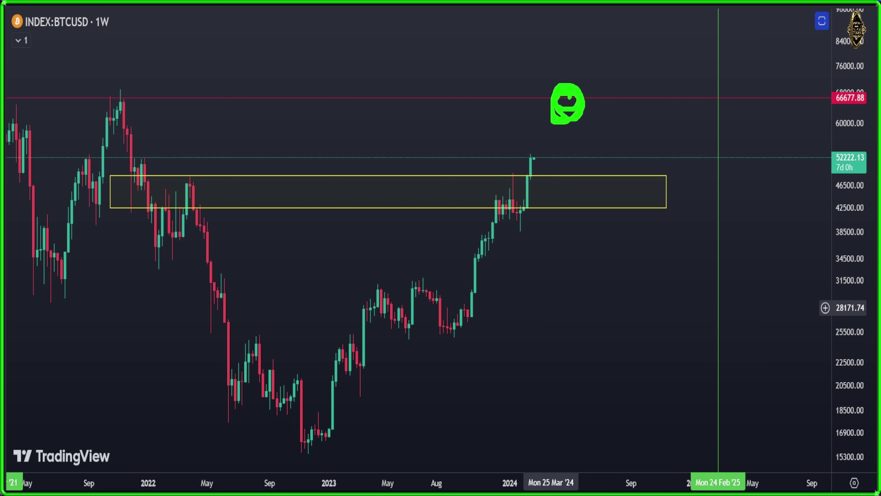
pyautogui.moveTo(579, 91)
pyautogui.mouseDown()
pyautogui.moveTo(600, 25)
pyautogui.moveTo(607, 55)
pyautogui.mouseUp()
pyautogui.moveTo(600, 25); pyautogui.dragTo(587, 40)
pyautogui.press('e')
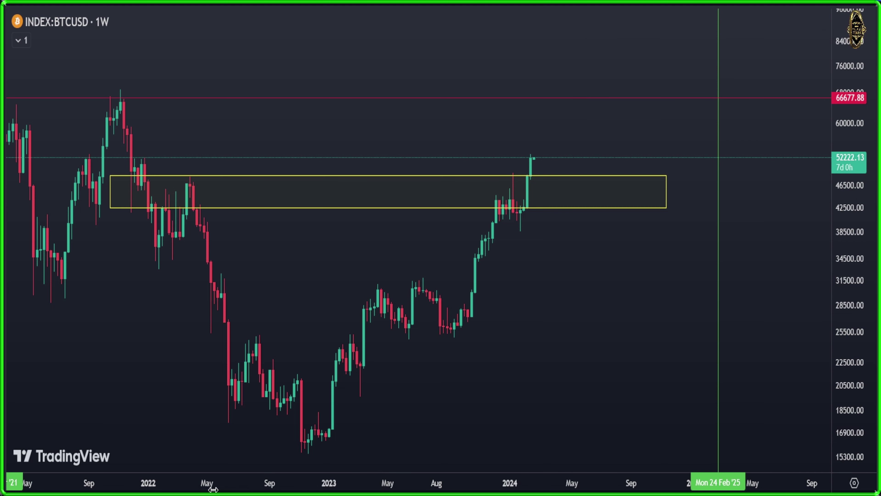
# Sketch the falling channel from the 2021 highs and an upward breakout from it freehand, and clear the sketch
pyautogui.scroll(-5, 445, 437)
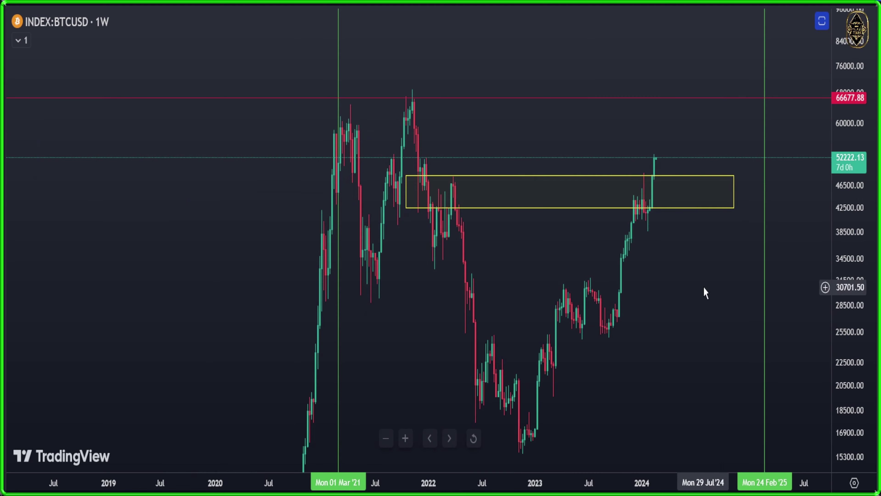
pyautogui.moveTo(825, 278); pyautogui.dragTo(831, 380)
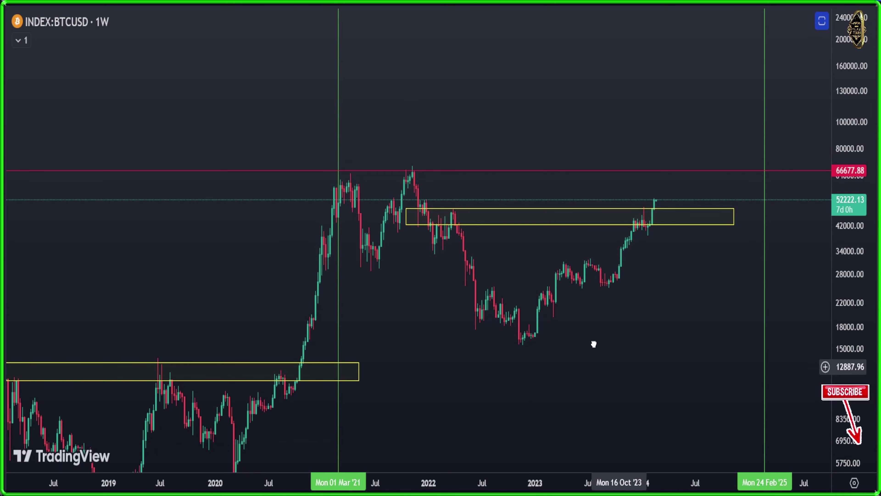
pyautogui.moveTo(592, 342); pyautogui.dragTo(572, 318)
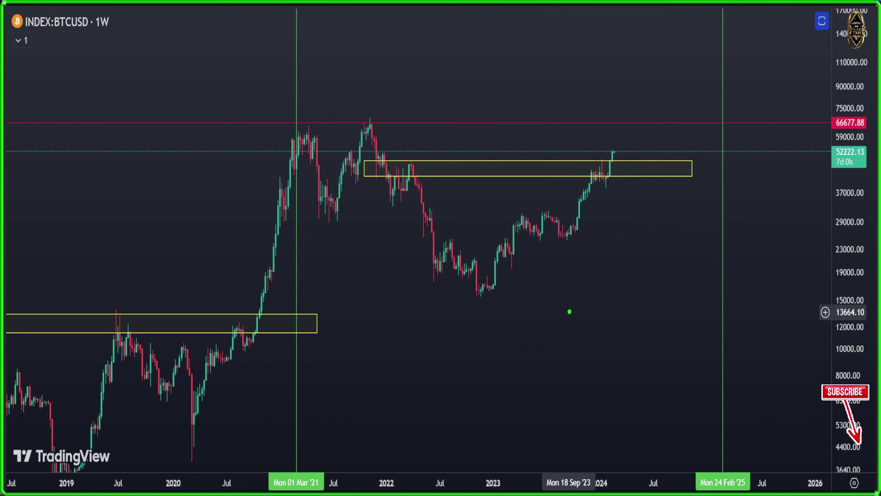
pyautogui.moveTo(369, 111)
pyautogui.mouseDown()
pyautogui.moveTo(412, 152)
pyautogui.moveTo(515, 295)
pyautogui.mouseUp()
pyautogui.moveTo(289, 214); pyautogui.dragTo(491, 305)
pyautogui.moveTo(482, 205)
pyautogui.mouseDown()
pyautogui.moveTo(489, 264)
pyautogui.moveTo(613, 141)
pyautogui.moveTo(561, 163)
pyautogui.mouseUp()
pyautogui.press('e')
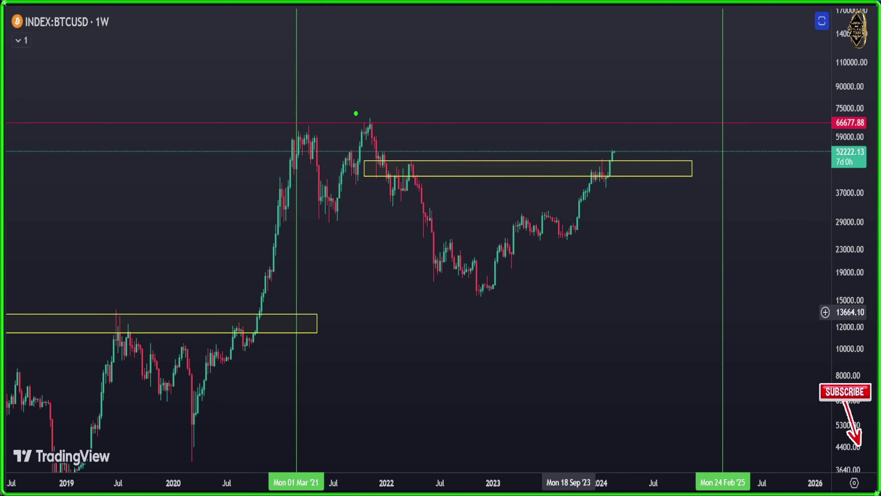
# Draw two straight lines framing the 2021–2023 falling channel, and rising lines along the 2020–2021 rally and its projected repeat through 2024
pyautogui.moveTo(361, 113); pyautogui.dragTo(594, 261)
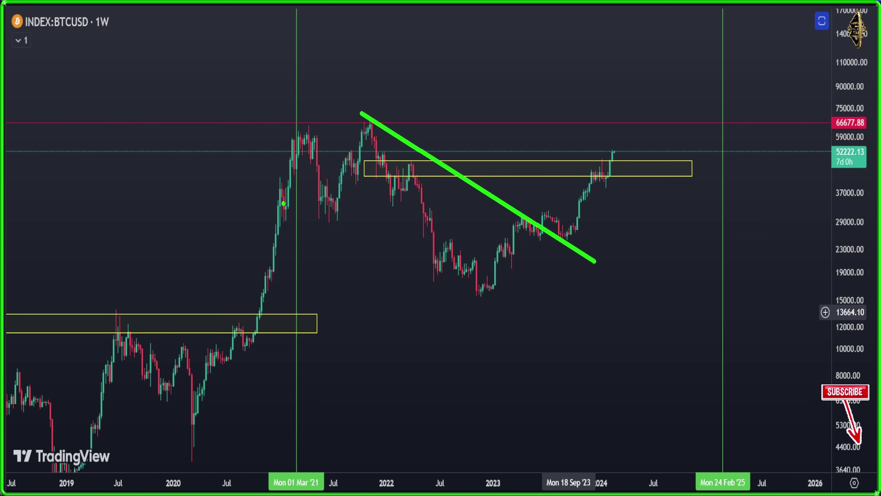
pyautogui.moveTo(289, 203); pyautogui.dragTo(563, 361)
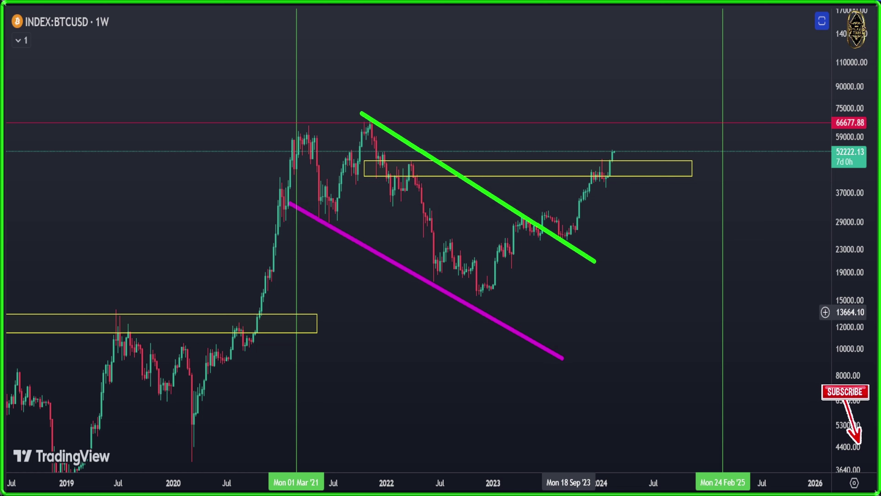
pyautogui.moveTo(187, 459); pyautogui.dragTo(346, 110)
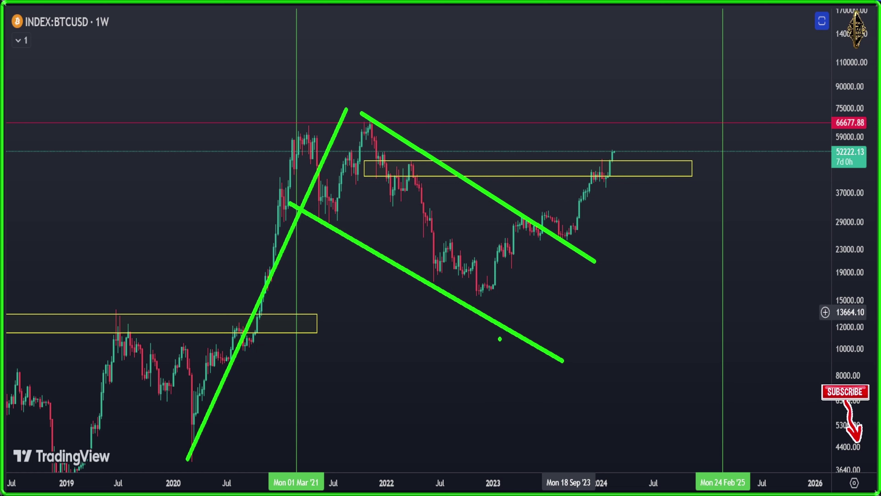
pyautogui.moveTo(503, 333); pyautogui.dragTo(673, 22)
# Circle the late-2020 breakout, the late-2023 advance and the upper end of the projected line, and clear the annotations
pyautogui.moveTo(288, 282); pyautogui.dragTo(294, 283)
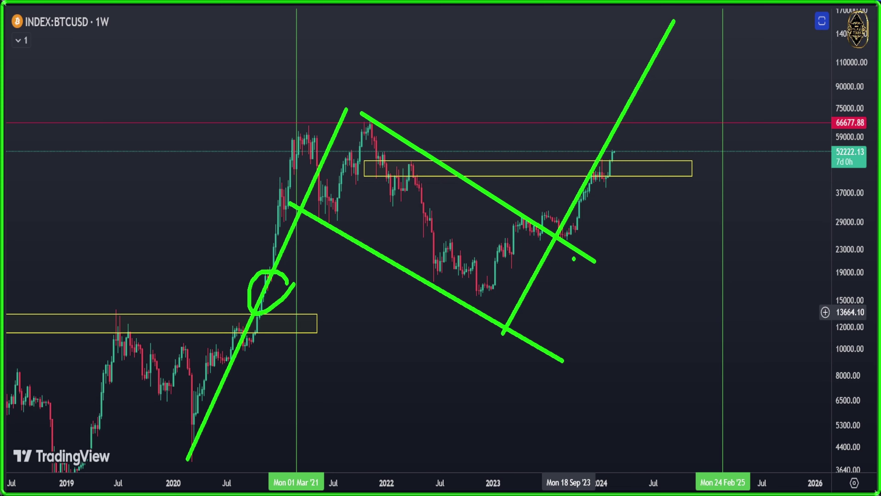
pyautogui.moveTo(586, 195); pyautogui.dragTo(589, 209)
pyautogui.moveTo(685, 20)
pyautogui.mouseDown()
pyautogui.moveTo(682, 30)
pyautogui.moveTo(691, 23)
pyautogui.mouseUp()
pyautogui.press('Escape')
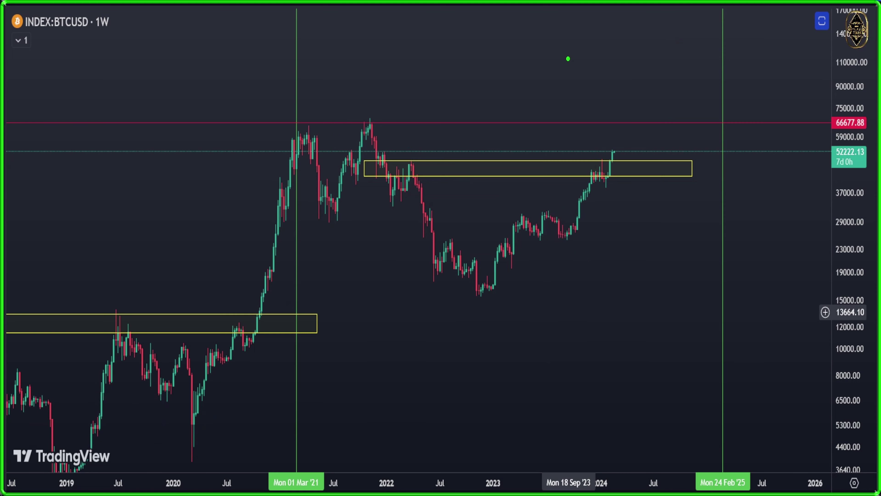
# Compress the price scale to show both red target lines, circle the 275252.16 level, and mark the 2020–2021 rally with freehand strokes
pyautogui.moveTo(554, 130); pyautogui.dragTo(534, 145)
pyautogui.moveTo(851, 125); pyautogui.dragTo(550, 233)
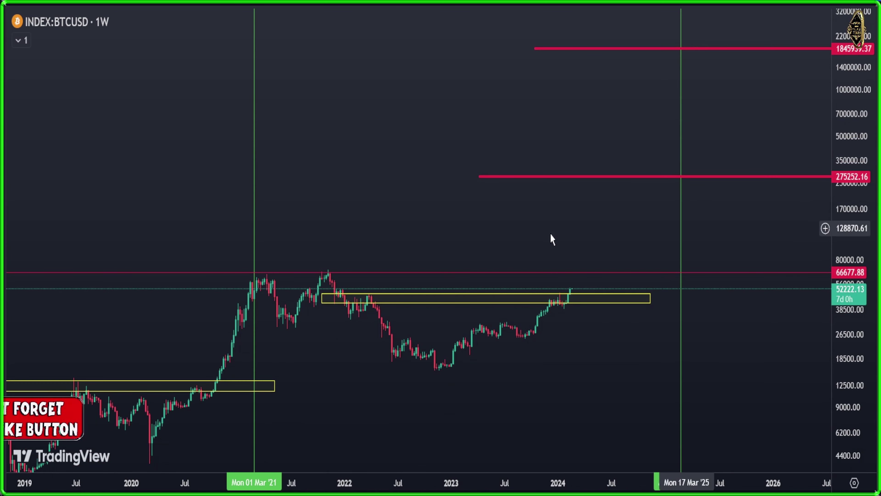
pyautogui.moveTo(470, 233); pyautogui.dragTo(453, 203)
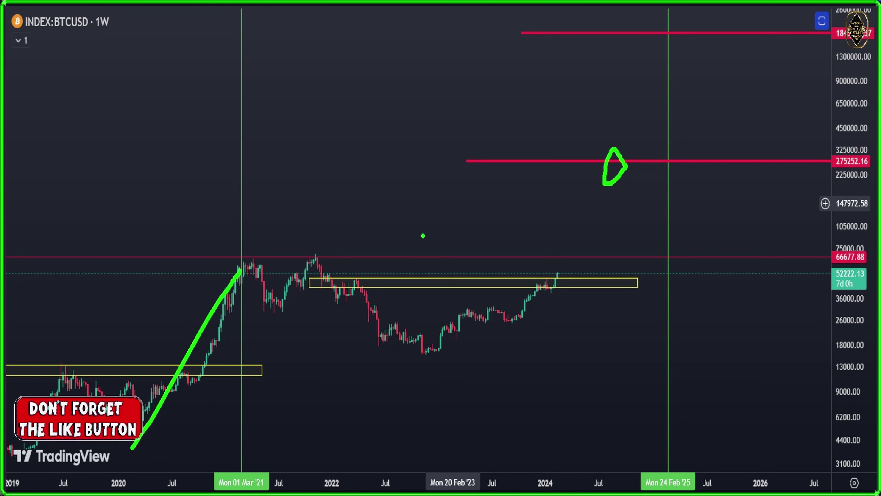
pyautogui.moveTo(171, 311); pyautogui.dragTo(173, 315)
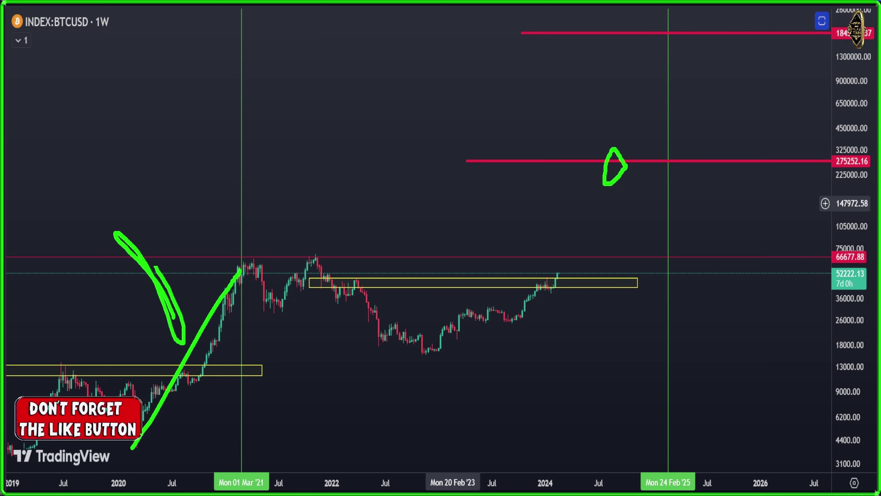
pyautogui.moveTo(154, 258); pyautogui.dragTo(191, 348)
# Circle and cross out the uppermost red target line, and cross out the circle on the 275252.16 line
pyautogui.moveTo(624, 15); pyautogui.dragTo(627, 24)
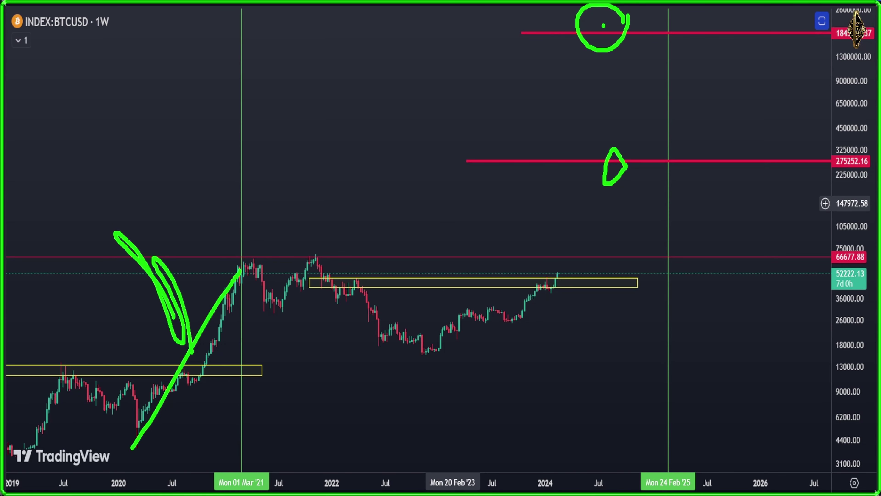
pyautogui.moveTo(625, 12); pyautogui.dragTo(584, 73)
pyautogui.moveTo(589, 9); pyautogui.dragTo(619, 60)
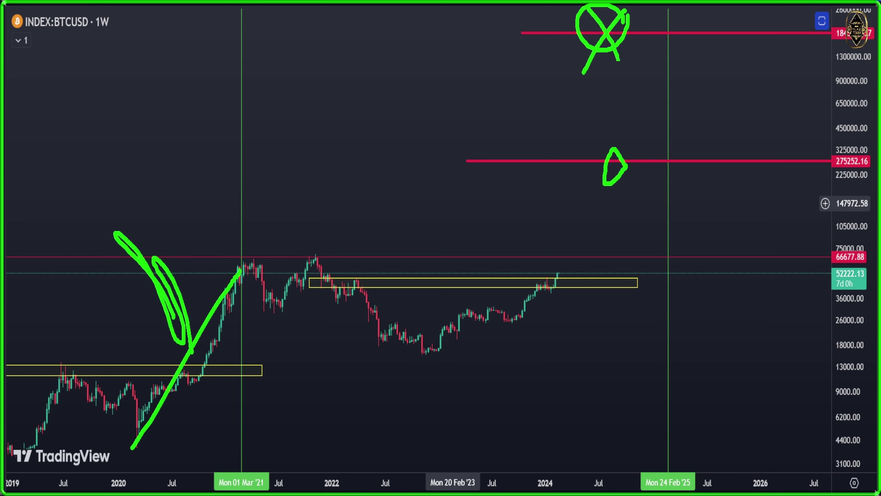
pyautogui.moveTo(634, 142); pyautogui.dragTo(617, 168)
pyautogui.moveTo(599, 116); pyautogui.dragTo(630, 200)
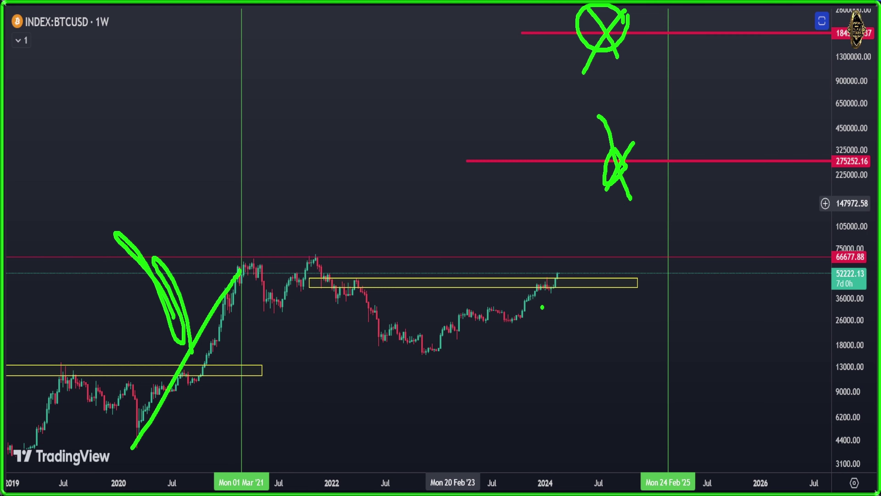
# Trace a steep rise from the current price to the 275252.16 line, and clear the annotations
pyautogui.moveTo(557, 278); pyautogui.dragTo(586, 151)
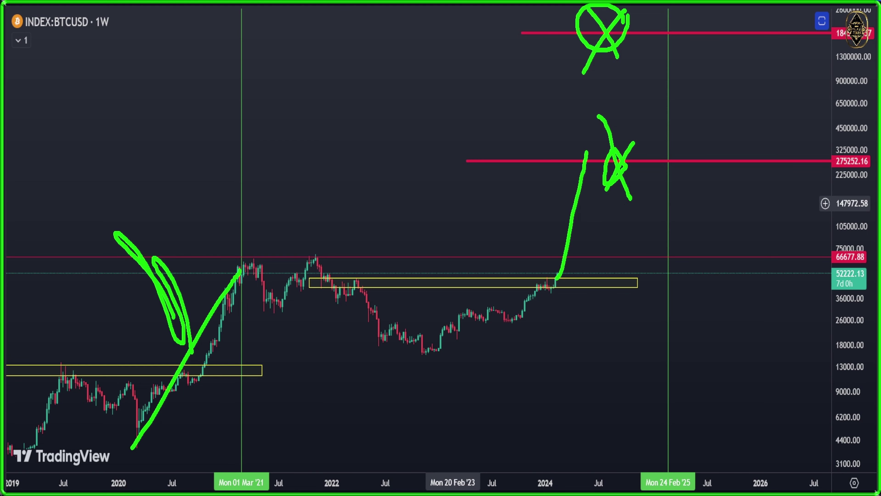
pyautogui.press('e')
pyautogui.press('Escape')
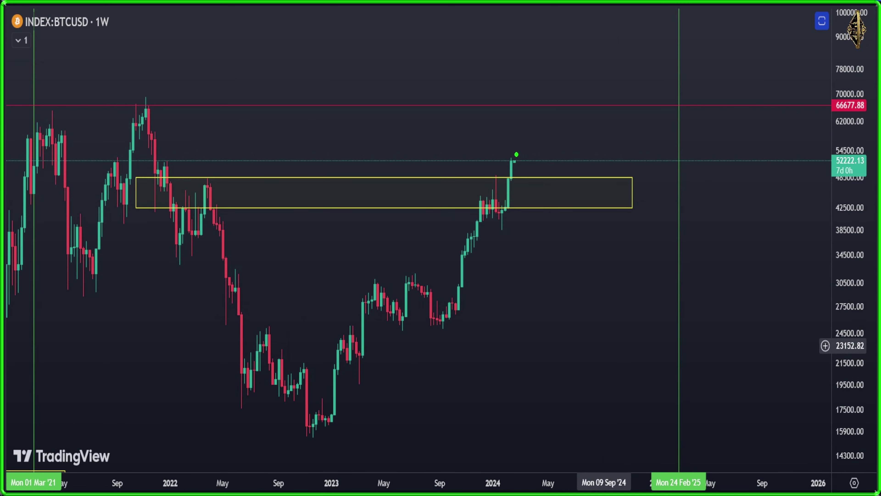
# Sketch a pullback into the upper zone, a rally to 66677.88 and a deeper drop from the circled current price, and clear the sketch
pyautogui.moveTo(513, 154)
pyautogui.mouseDown()
pyautogui.moveTo(534, 184)
pyautogui.moveTo(562, 97)
pyautogui.mouseUp()
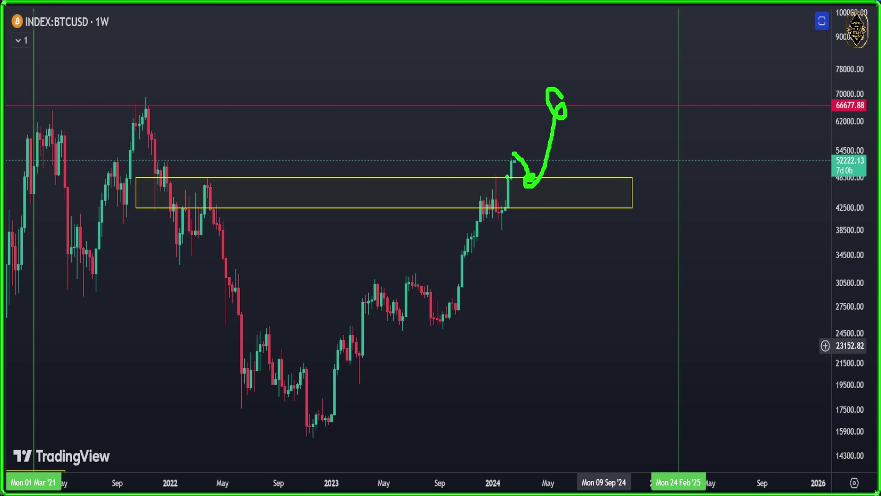
pyautogui.moveTo(523, 151)
pyautogui.mouseDown()
pyautogui.moveTo(484, 147)
pyautogui.moveTo(519, 152)
pyautogui.moveTo(557, 215)
pyautogui.mouseUp()
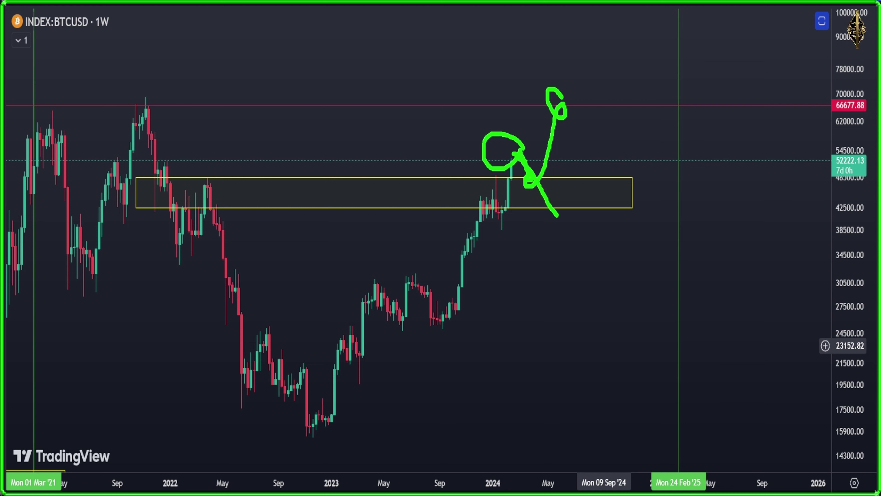
pyautogui.press('e')
pyautogui.press('Escape')
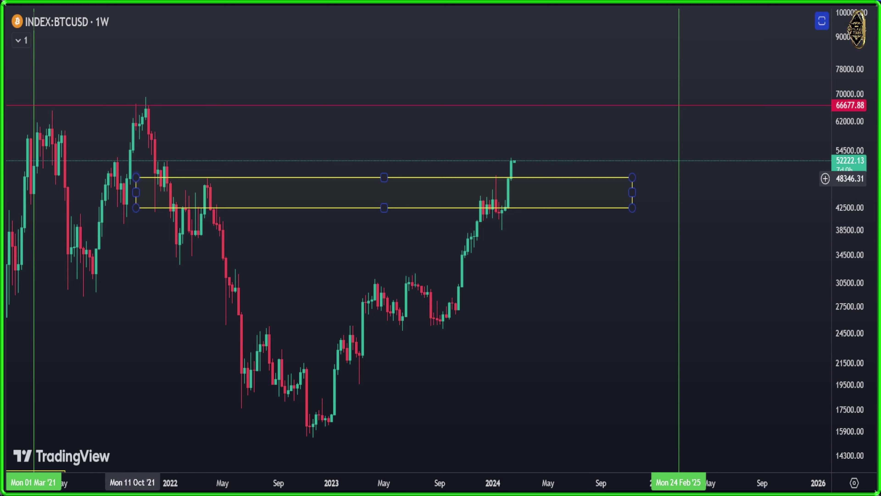
# Hide all saved drawings on the chart
pyautogui.hotkey('ctrl', 'alt', 'h')
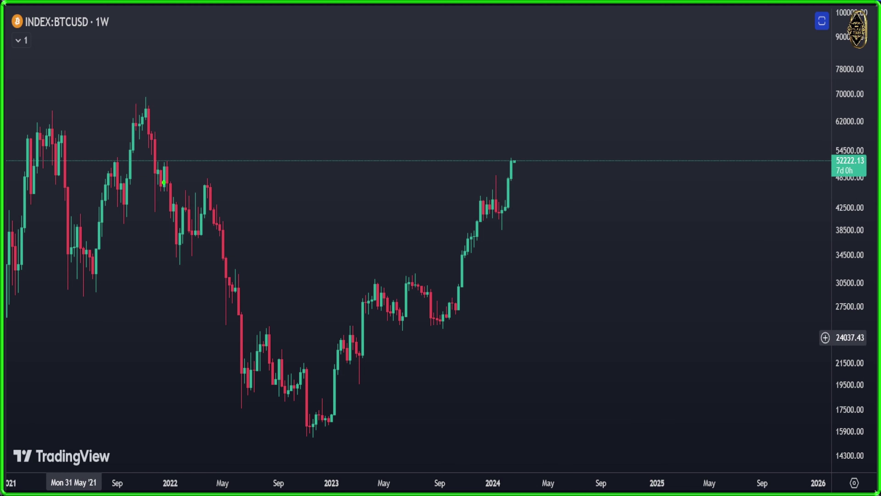
# Trace the small early-2022 cup and the large 2022–2024 cup under the price, joined by a horizontal neckline near 48000
pyautogui.moveTo(163, 179)
pyautogui.mouseDown()
pyautogui.moveTo(197, 253)
pyautogui.moveTo(207, 181)
pyautogui.moveTo(251, 356)
pyautogui.moveTo(355, 408)
pyautogui.moveTo(493, 193)
pyautogui.mouseUp()
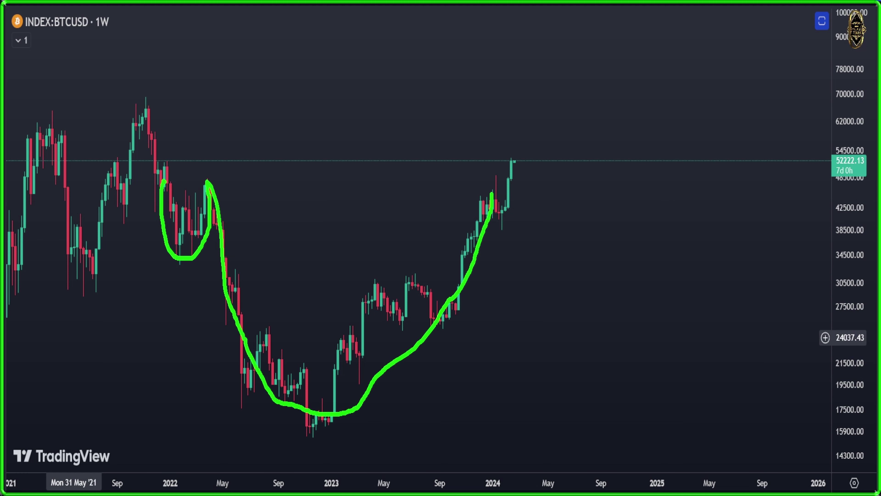
pyautogui.moveTo(163, 181); pyautogui.dragTo(565, 181)
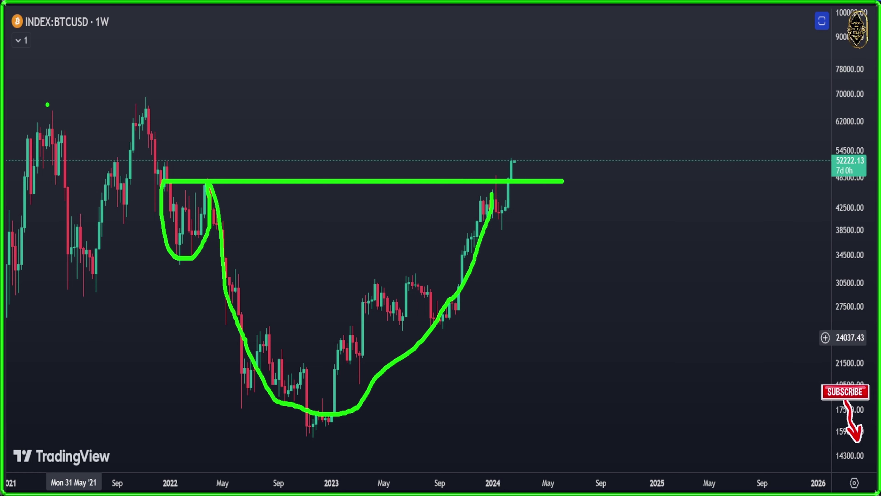
# Box the 2021 highs zone, sketch an arrow rising from the current price through it, and clear the annotations
pyautogui.moveTo(41, 100); pyautogui.dragTo(804, 117)
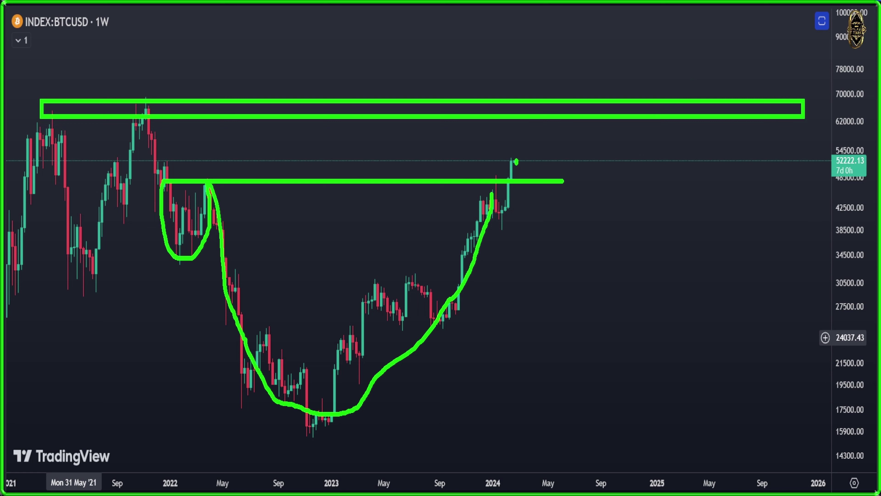
pyautogui.moveTo(516, 161)
pyautogui.mouseDown()
pyautogui.moveTo(528, 99)
pyautogui.moveTo(571, 61)
pyautogui.moveTo(549, 35)
pyautogui.mouseUp()
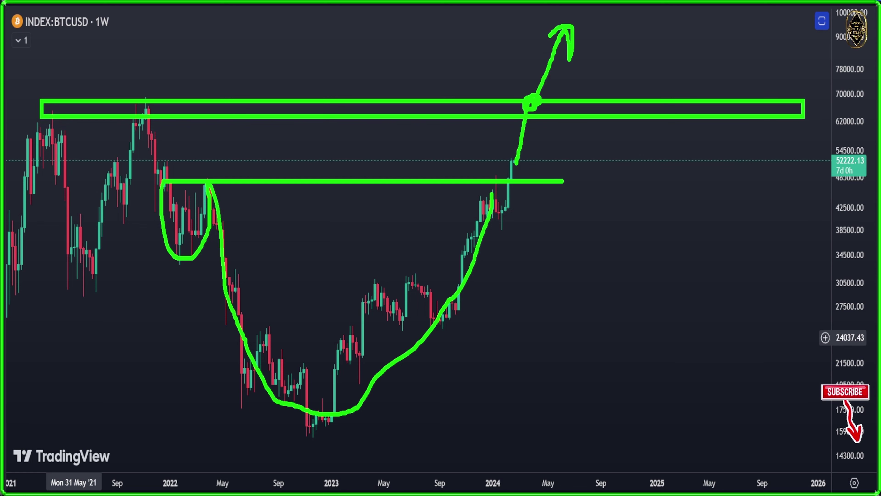
pyautogui.press('Escape')
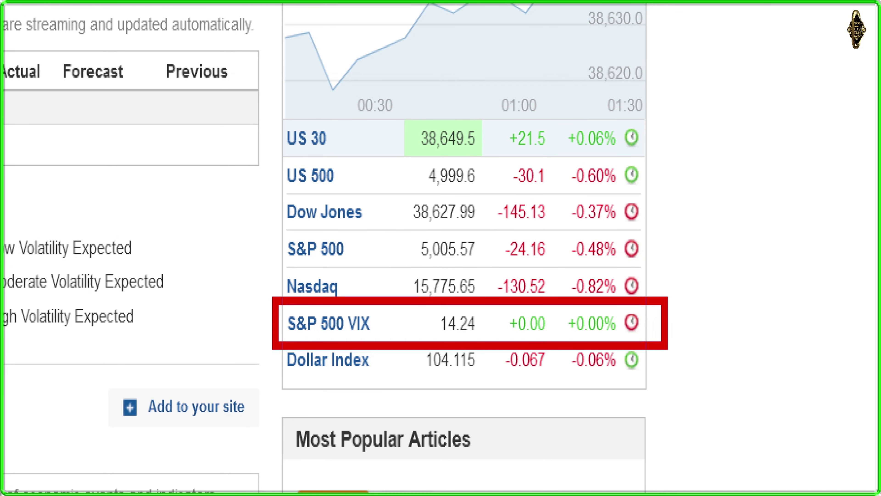
# Circle the S&P 500 VIX value in the index quotes table, point an arrow at it, and clear the annotations
pyautogui.moveTo(489, 332)
pyautogui.mouseDown()
pyautogui.moveTo(469, 339)
pyautogui.moveTo(481, 336)
pyautogui.mouseUp()
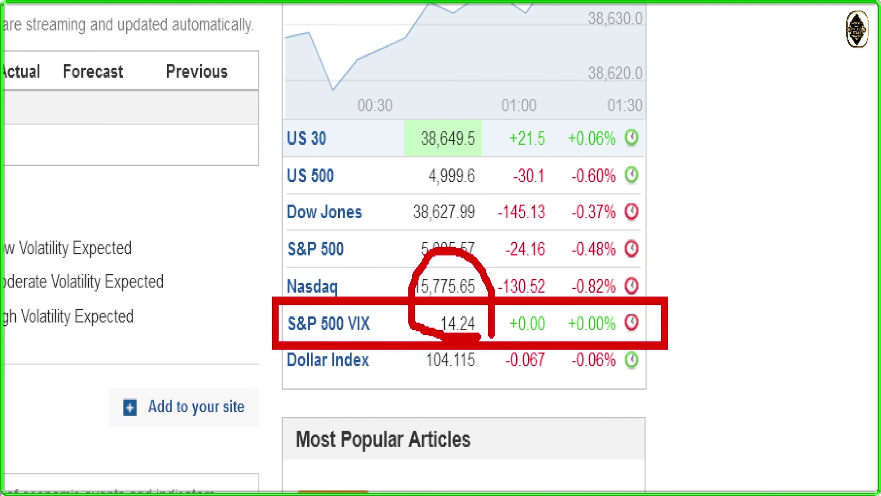
pyautogui.moveTo(408, 105)
pyautogui.mouseDown()
pyautogui.moveTo(441, 234)
pyautogui.moveTo(447, 188)
pyautogui.mouseUp()
pyautogui.moveTo(420, 214); pyautogui.dragTo(445, 246)
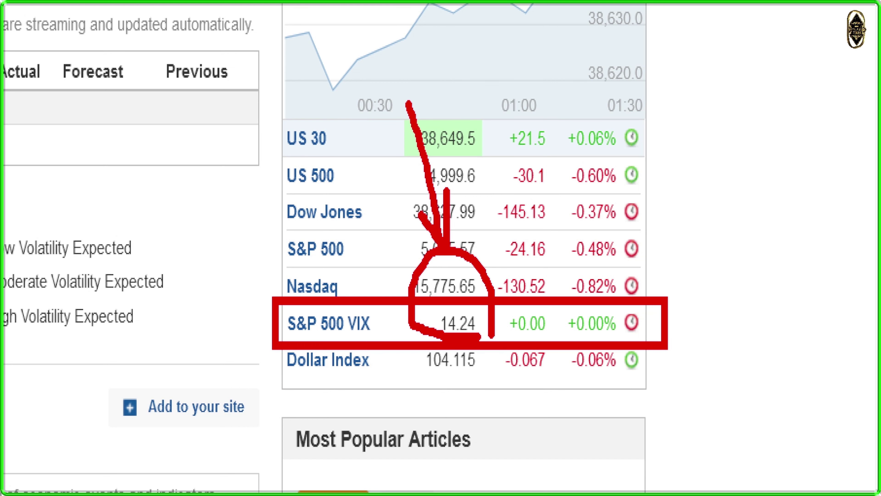
pyautogui.moveTo(487, 339)
pyautogui.mouseDown()
pyautogui.moveTo(486, 231)
pyautogui.moveTo(430, 335)
pyautogui.moveTo(460, 371)
pyautogui.mouseUp()
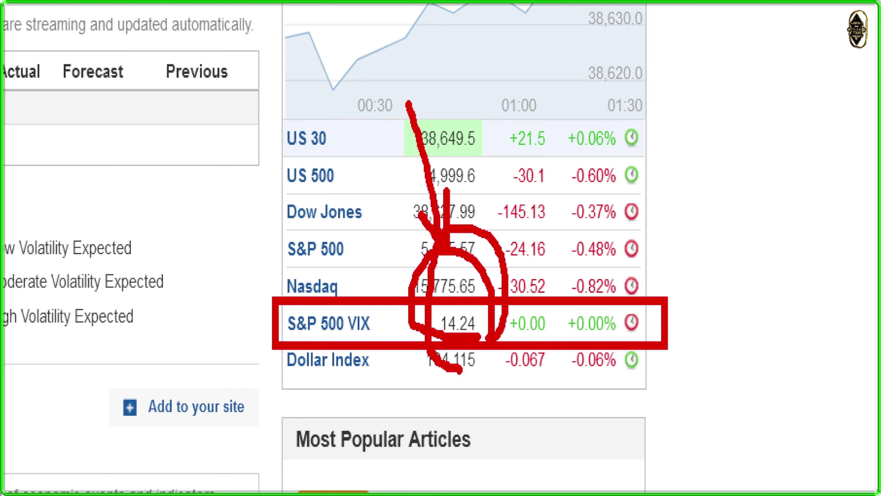
pyautogui.press('Escape')
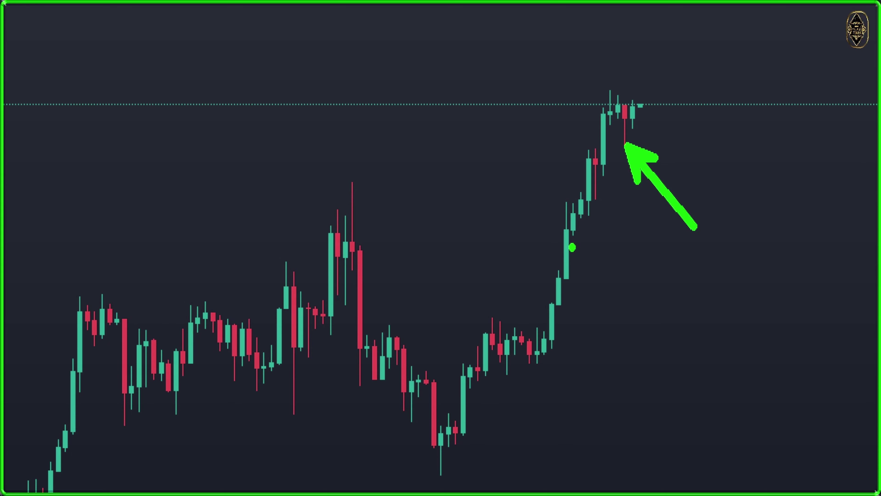
# Point arrows at the lower wick of the earlier red candle and the latest candles, sketch a rise, and clear the annotations
pyautogui.moveTo(593, 197); pyautogui.dragTo(627, 260)
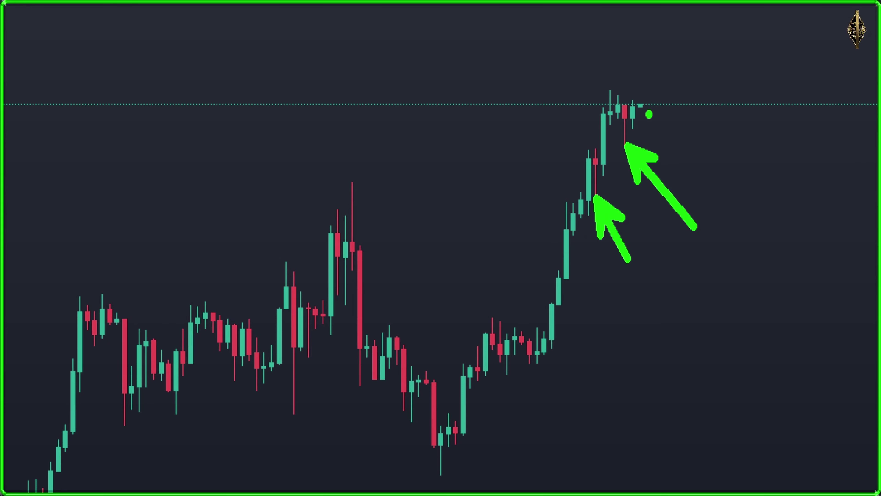
pyautogui.moveTo(639, 118); pyautogui.dragTo(725, 139)
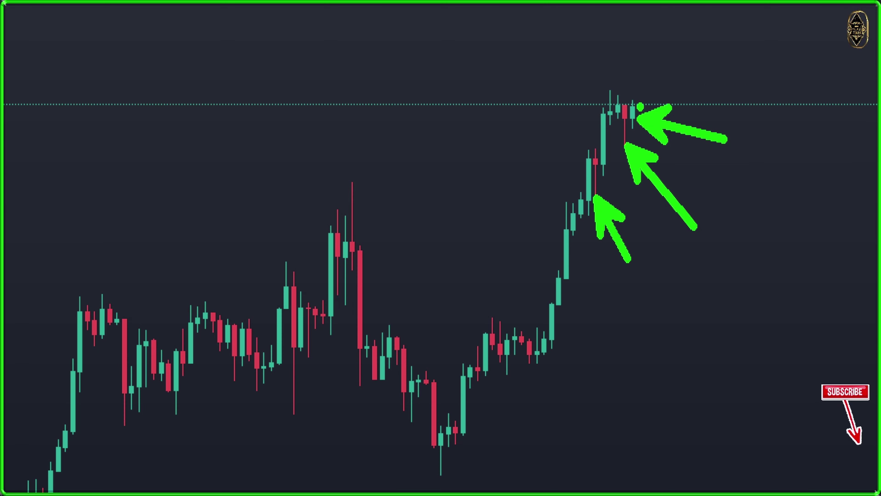
pyautogui.moveTo(640, 105)
pyautogui.mouseDown()
pyautogui.moveTo(668, 79)
pyautogui.moveTo(652, 43)
pyautogui.mouseUp()
pyautogui.press('e')
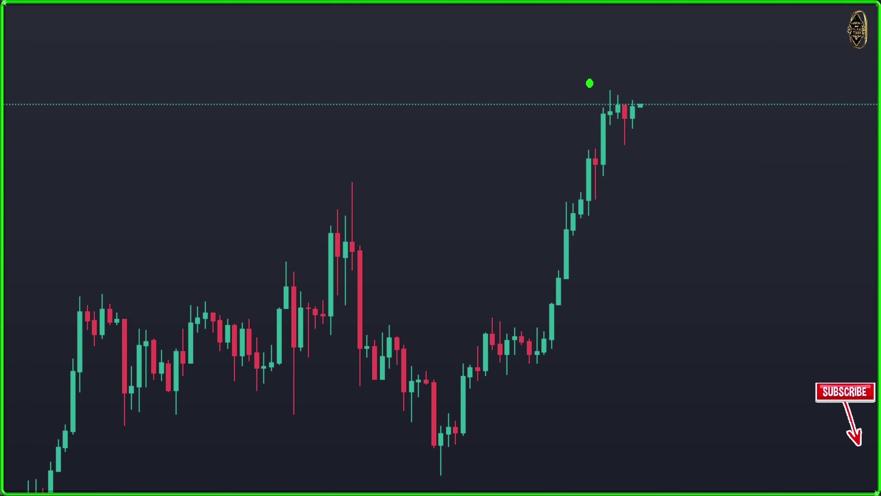
# Mark the recent consolidation range with green horizontal lines along the latest high and beneath the candle bodies
pyautogui.moveTo(590, 88); pyautogui.dragTo(802, 89)
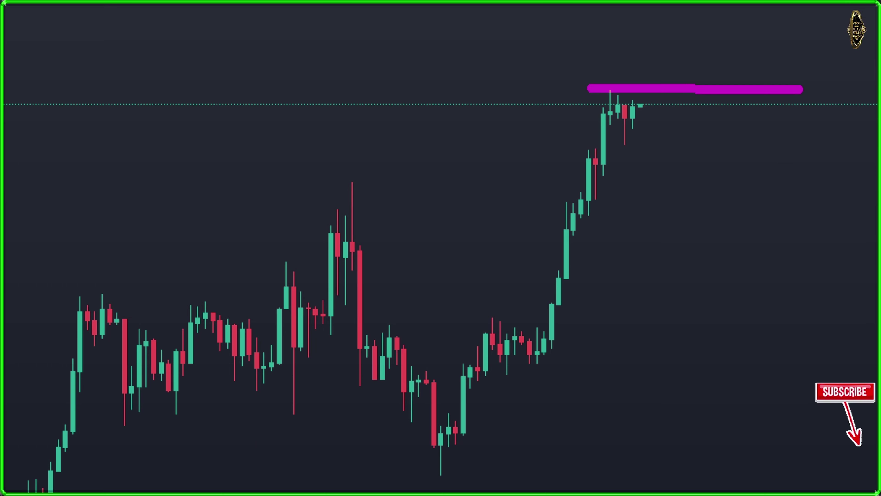
pyautogui.press('p')
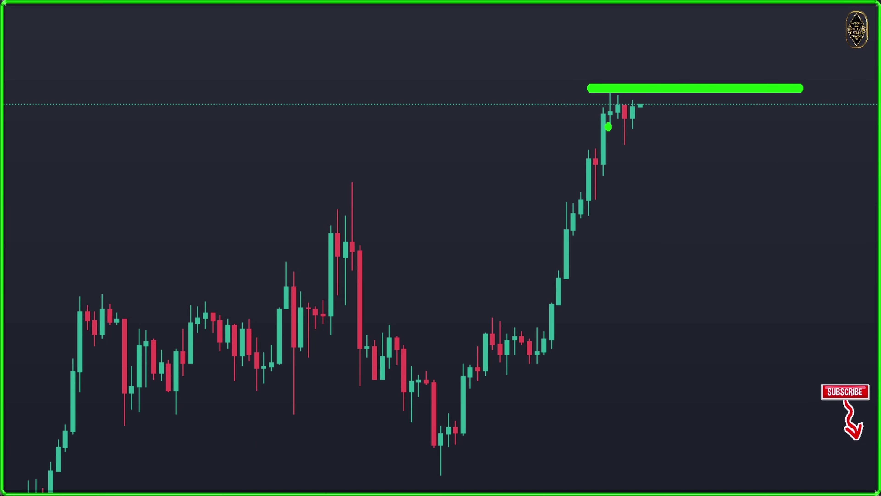
pyautogui.moveTo(607, 127); pyautogui.dragTo(760, 127)
pyautogui.press('g')
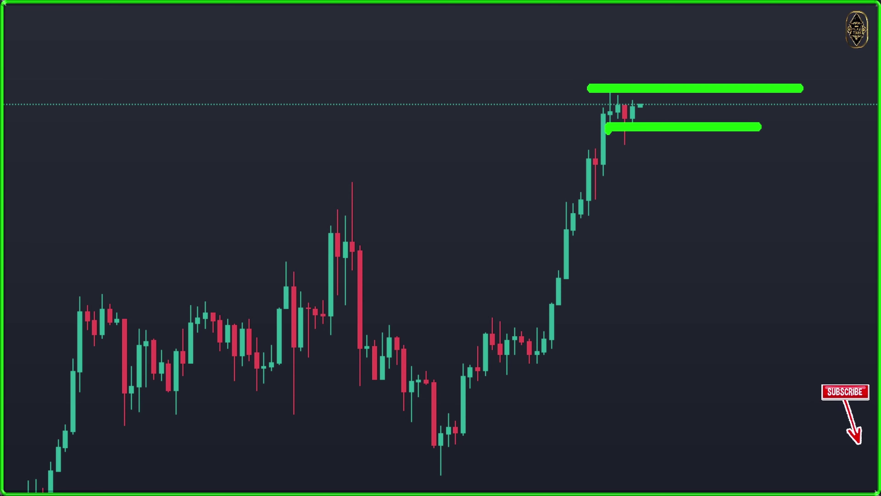
# Sketch an upward breakout above the range and a downward breakdown below it, and clear the annotations
pyautogui.moveTo(658, 106)
pyautogui.mouseDown()
pyautogui.moveTo(659, 93)
pyautogui.moveTo(681, 84)
pyautogui.moveTo(666, 80)
pyautogui.moveTo(703, 19)
pyautogui.moveTo(705, 26)
pyautogui.mouseUp()
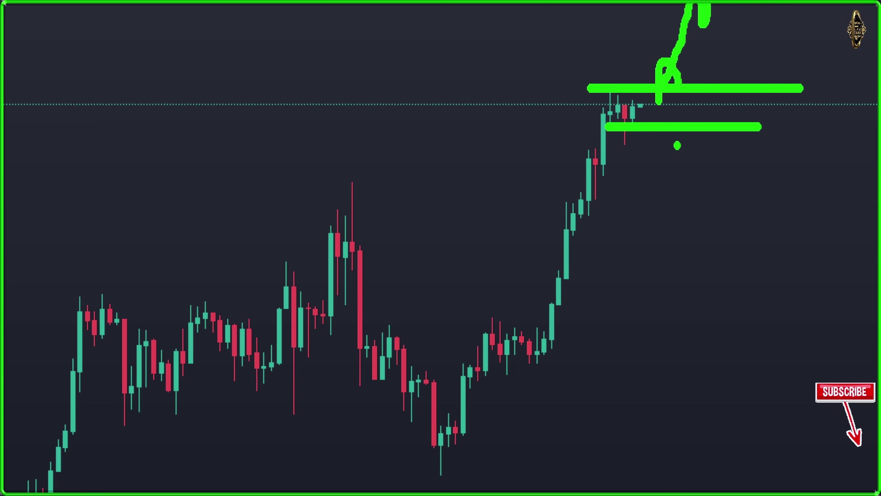
pyautogui.moveTo(677, 145)
pyautogui.mouseDown()
pyautogui.moveTo(672, 158)
pyautogui.moveTo(708, 239)
pyautogui.moveTo(698, 250)
pyautogui.mouseUp()
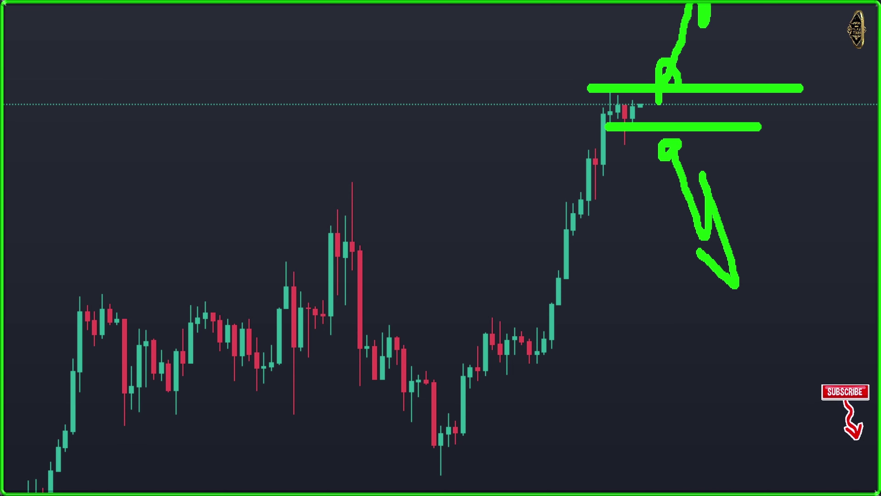
pyautogui.press('e')
pyautogui.press('Escape')
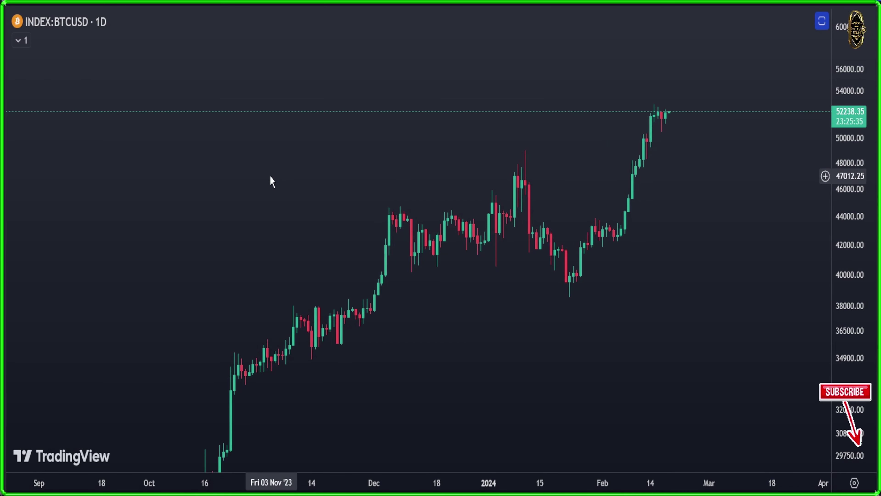
# Show the saved drawings on the daily chart and mark the January and February touches of the upper yellow trendline
pyautogui.hotkey('ctrl', 'alt', 'h')
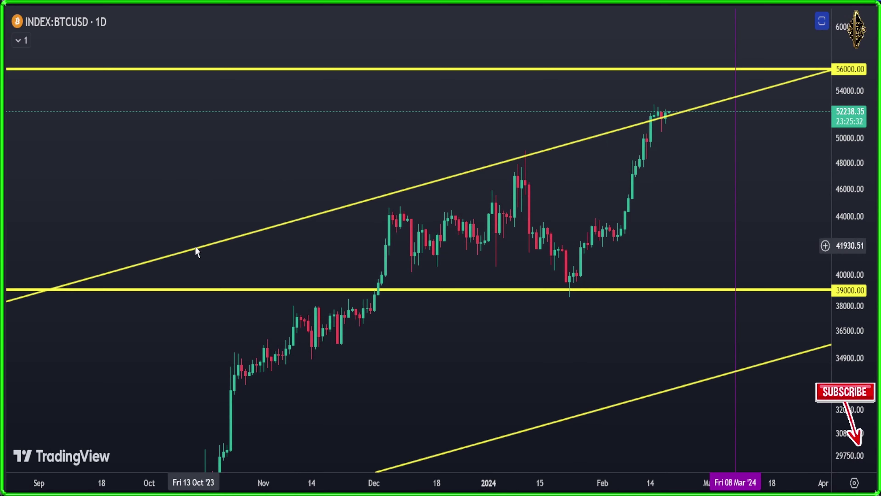
pyautogui.hotkey('ctrl', '2')
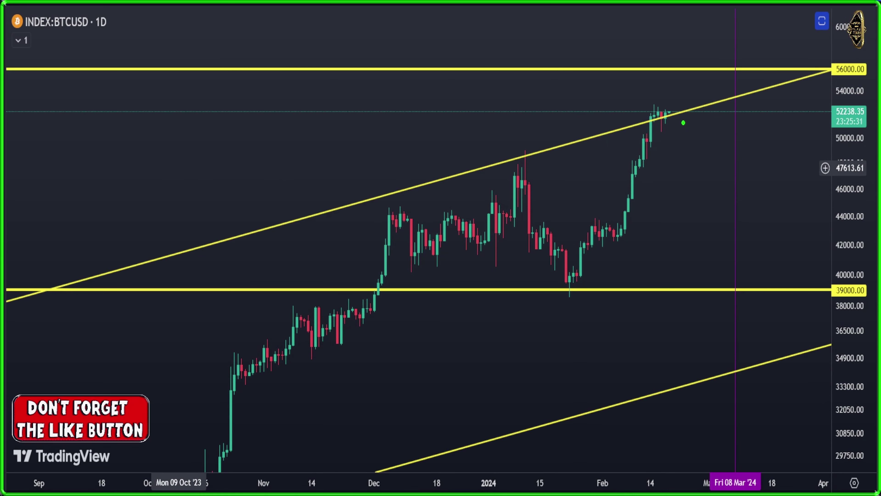
pyautogui.moveTo(679, 114); pyautogui.dragTo(680, 112)
pyautogui.moveTo(534, 140)
pyautogui.mouseDown()
pyautogui.moveTo(509, 163)
pyautogui.moveTo(523, 157)
pyautogui.mouseUp()
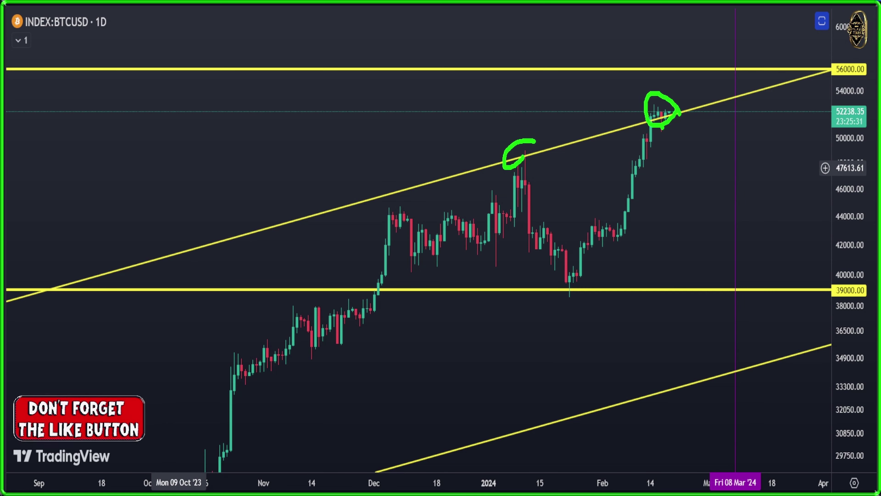
# Sketch an arrow falling from the circled current price toward 44000, and clear the annotations
pyautogui.moveTo(664, 128); pyautogui.dragTo(694, 219)
pyautogui.moveTo(694, 170); pyautogui.dragTo(689, 216)
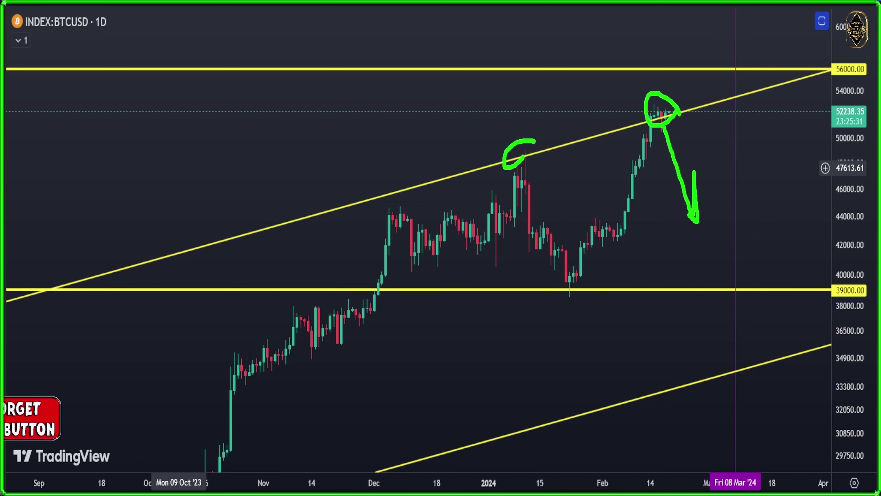
pyautogui.press('e')
pyautogui.press('Escape')
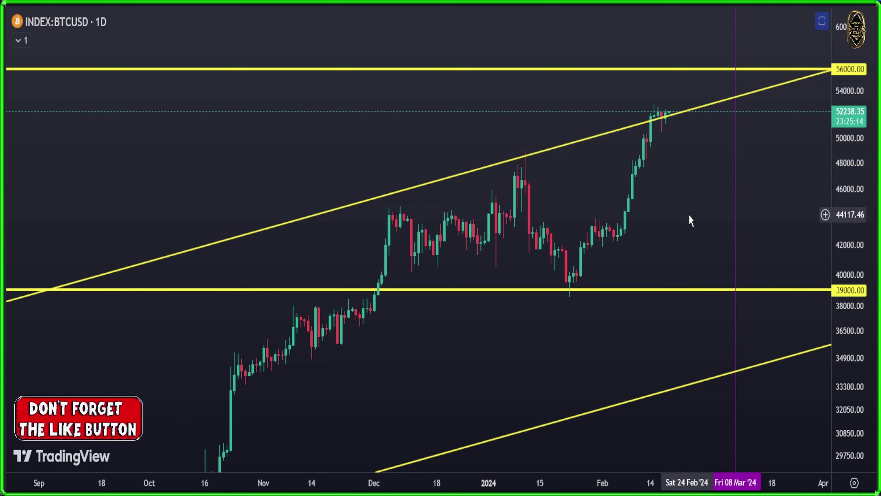
# Maximize the RSI pane, mark the breakout above its descending white trendline, and clear the annotations
pyautogui.click(821, 23)
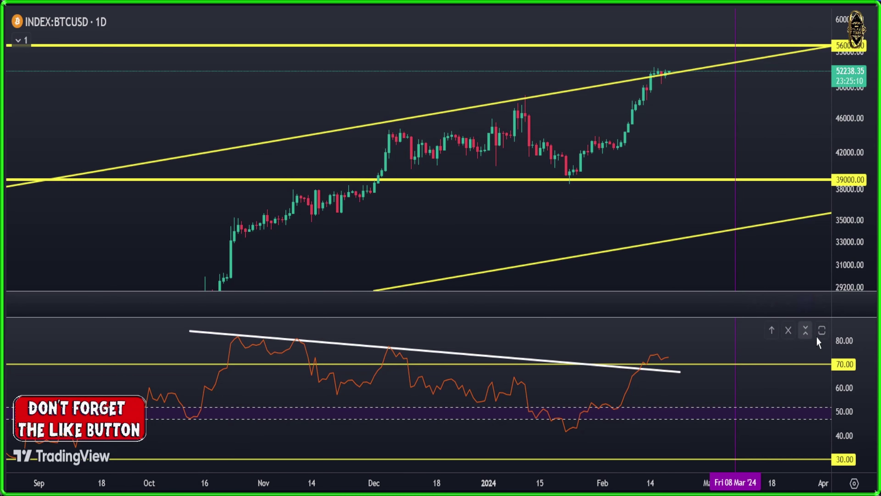
pyautogui.click(819, 333)
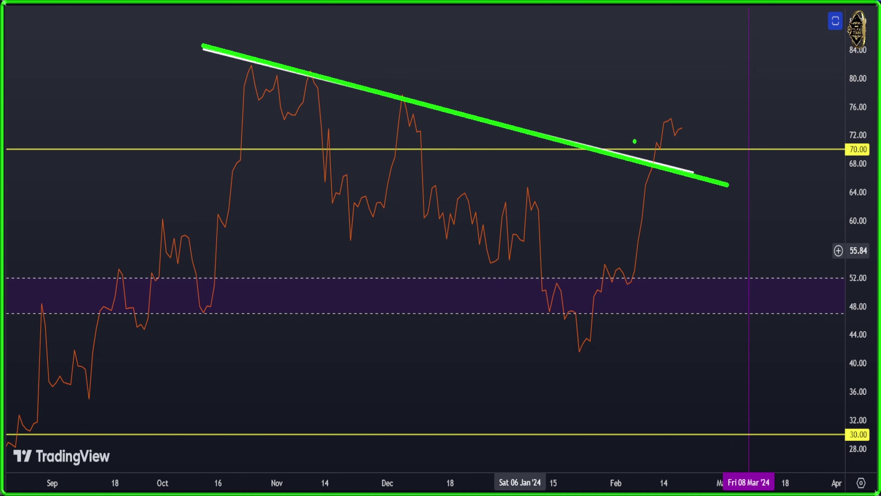
pyautogui.moveTo(665, 155)
pyautogui.mouseDown()
pyautogui.moveTo(644, 145)
pyautogui.moveTo(668, 155)
pyautogui.moveTo(678, 120)
pyautogui.moveTo(669, 108)
pyautogui.moveTo(685, 114)
pyautogui.mouseUp()
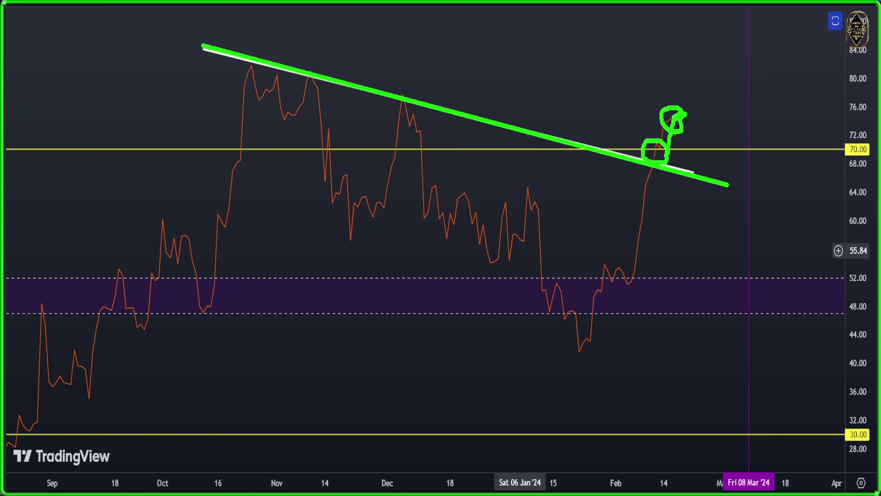
pyautogui.press('e')
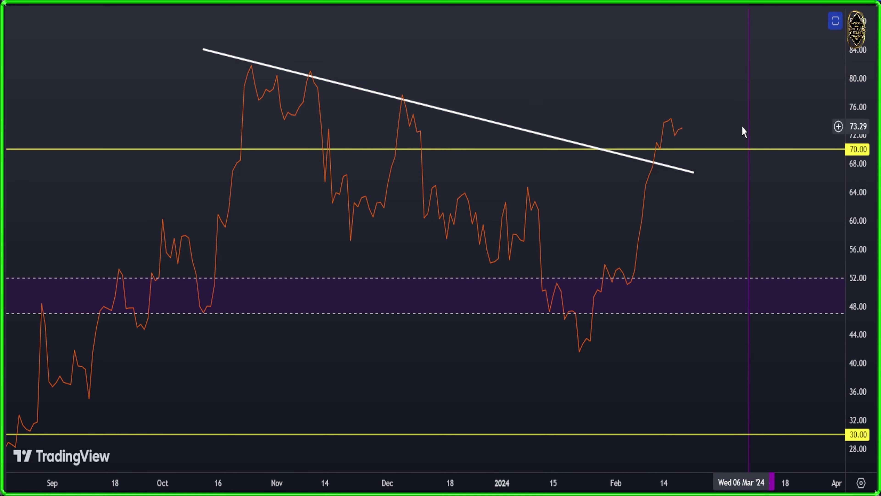
# Realign the white RSI trendline to run from 82.66 on 11 Oct '23 to 73.29 on 07 Mar '24
pyautogui.click(692, 174)
pyautogui.moveTo(725, 138); pyautogui.dragTo(745, 126)
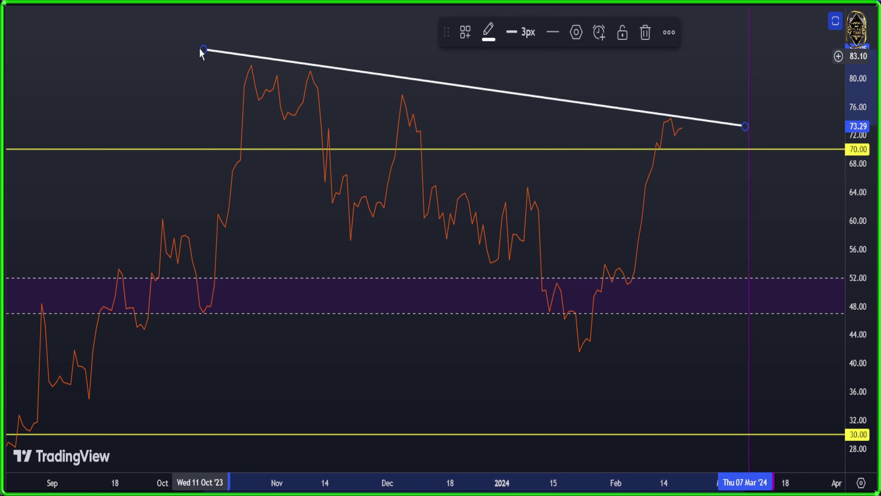
pyautogui.moveTo(201, 51); pyautogui.dragTo(201, 60)
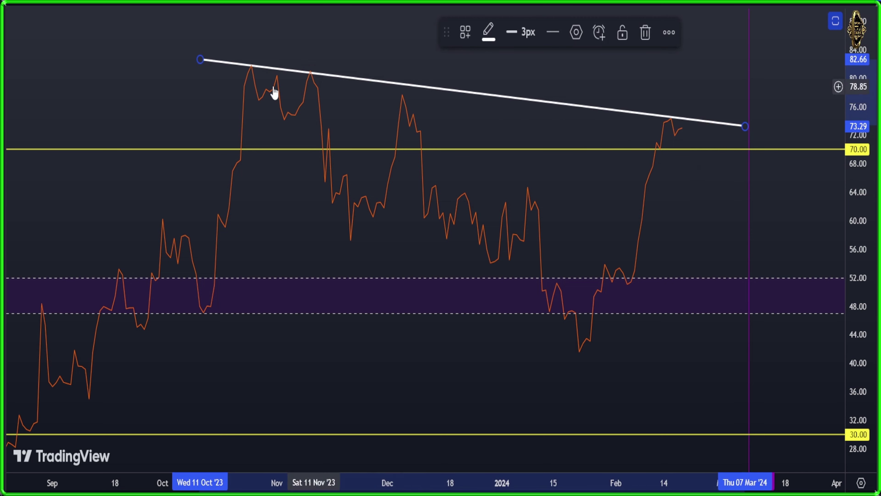
pyautogui.click(786, 66)
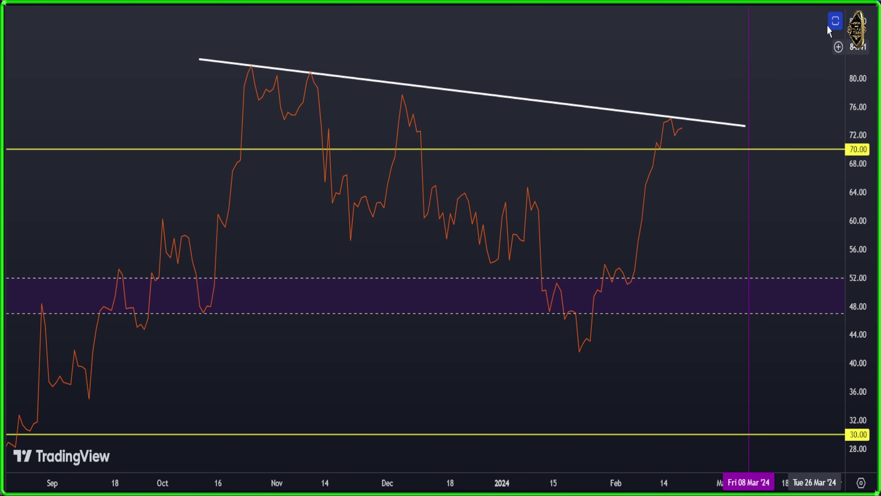
# Restore the price and RSI split view and draw a rising line across the December to February price highs
pyautogui.click(835, 20)
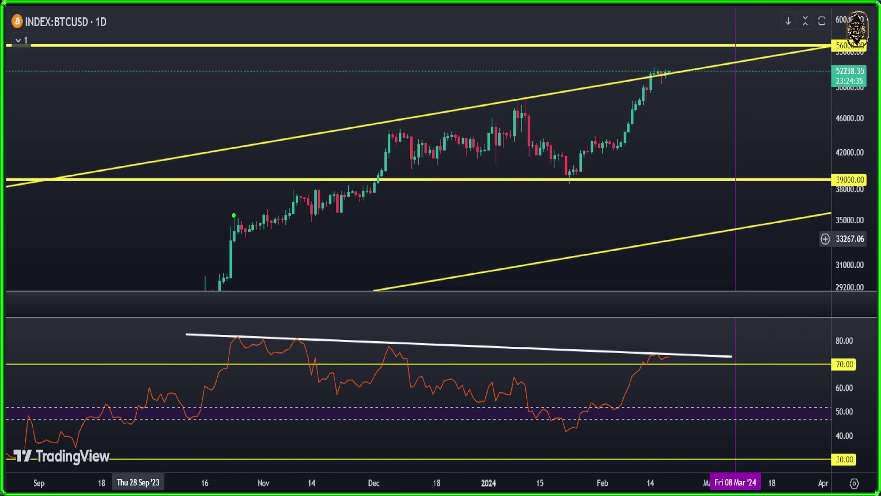
pyautogui.moveTo(232, 216)
pyautogui.mouseDown()
pyautogui.moveTo(556, 85)
pyautogui.moveTo(692, 51)
pyautogui.mouseUp()
pyautogui.moveTo(390, 129); pyautogui.dragTo(701, 58)
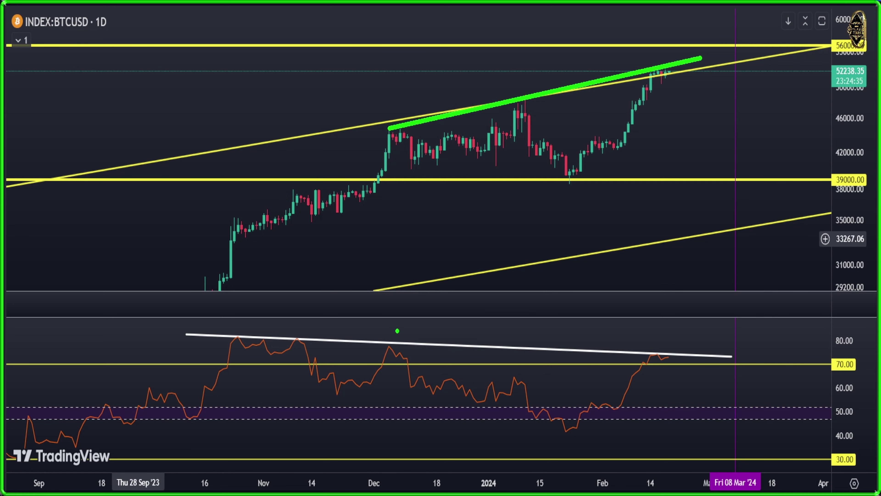
# Circle the December and February RSI peaks, sketch and circle a choppy pullback from the current price, and clear the annotations
pyautogui.moveTo(382, 342)
pyautogui.mouseDown()
pyautogui.moveTo(395, 343)
pyautogui.moveTo(381, 346)
pyautogui.mouseUp()
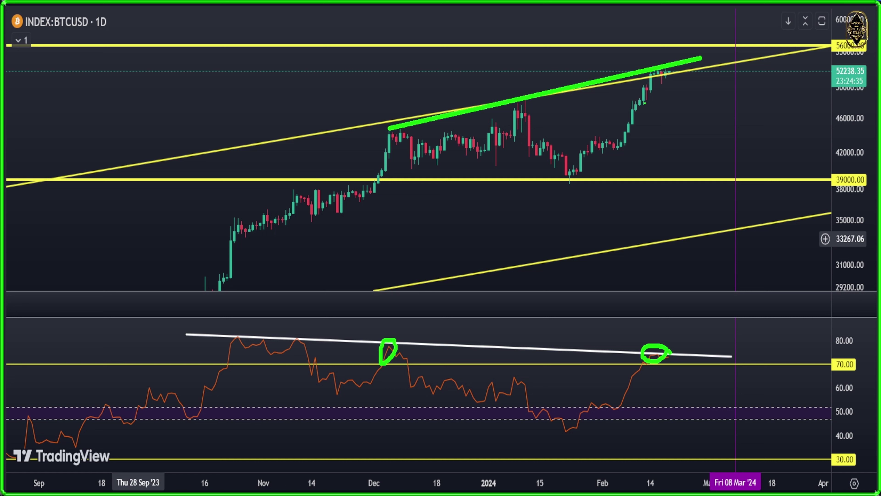
pyautogui.moveTo(662, 71); pyautogui.dragTo(705, 105)
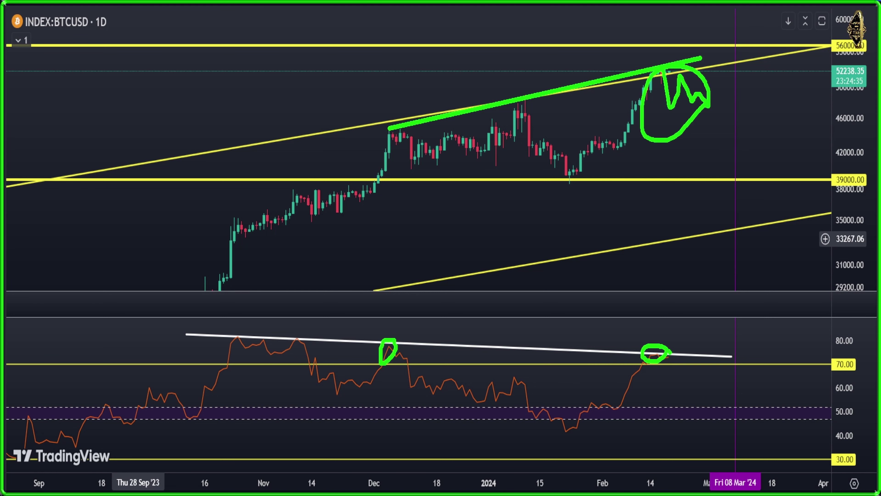
pyautogui.press('Escape')
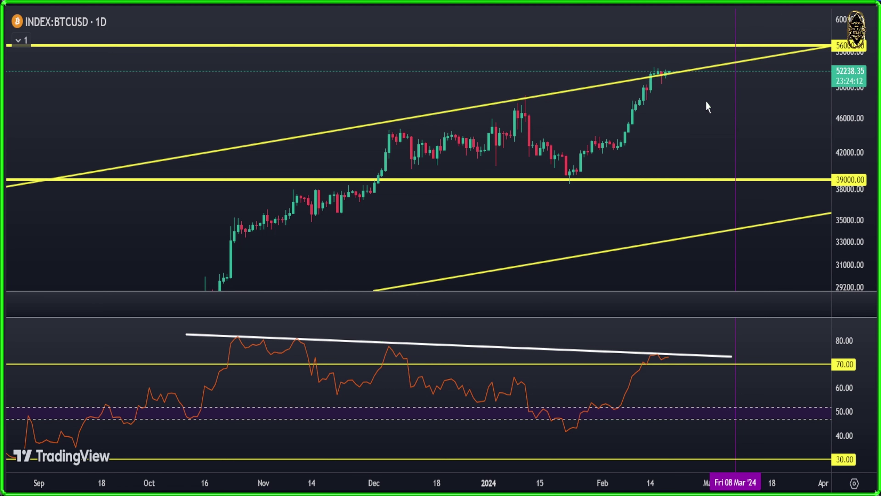
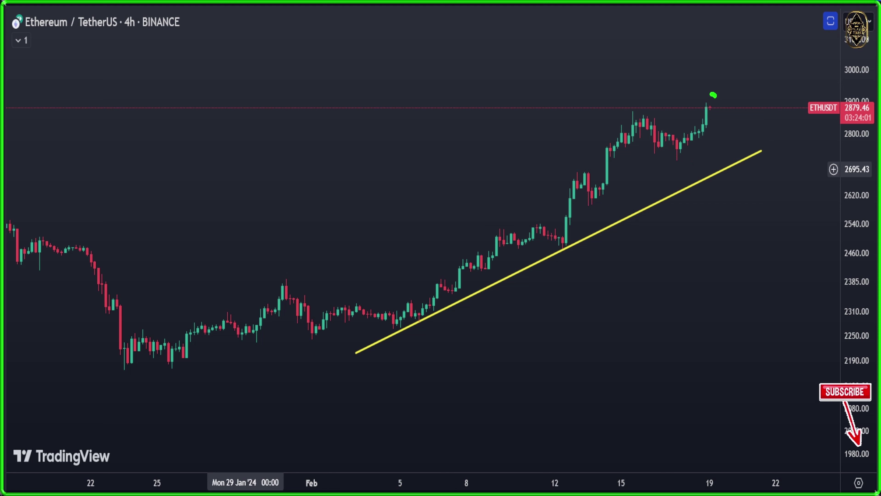
# Circle the latest high on the 4h ETHUSDT chart, draw a horizontal line across the prior high near 2,860, and clear the annotations
pyautogui.moveTo(715, 93); pyautogui.dragTo(724, 104)
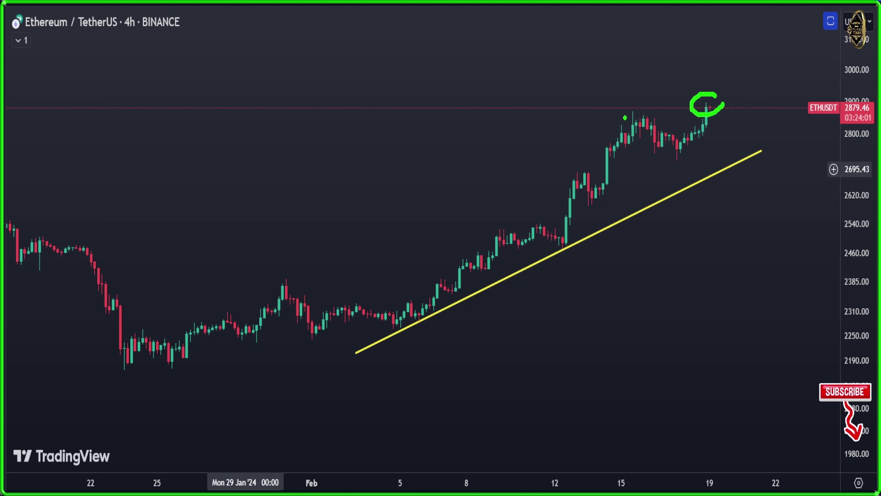
pyautogui.moveTo(625, 117); pyautogui.dragTo(736, 113)
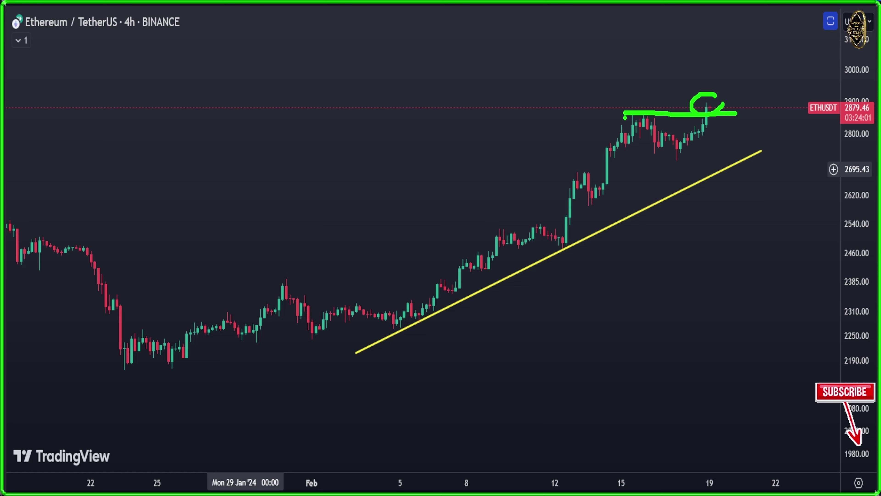
pyautogui.press('e')
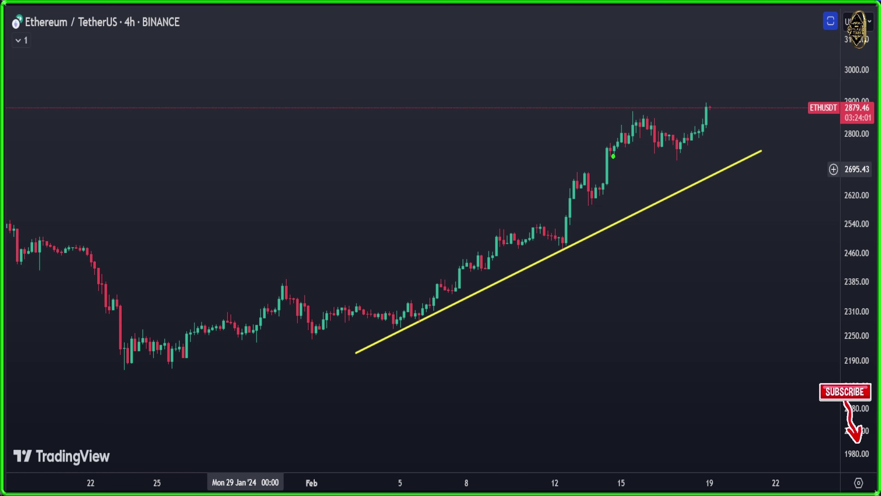
# Draw ETHUSDT support near 2,730 with a double-top path breaking below it, clear them, and mark the area under the rising yellow trendline
pyautogui.moveTo(613, 156); pyautogui.dragTo(781, 156)
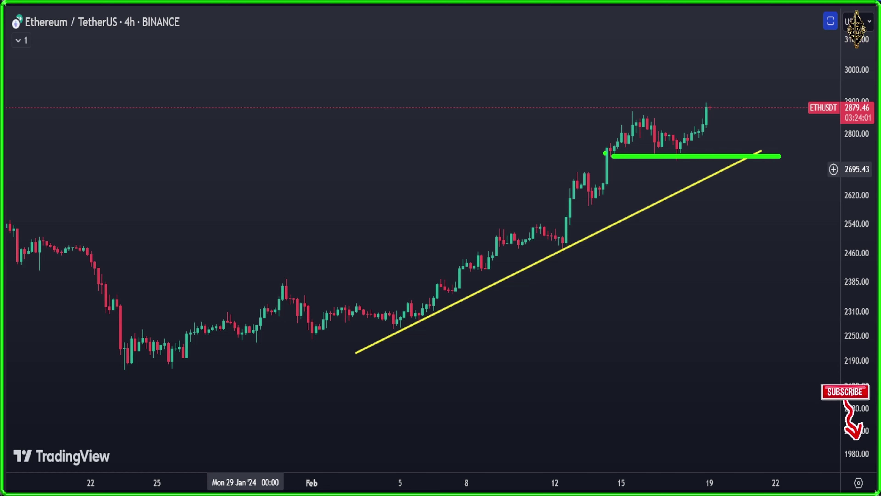
pyautogui.moveTo(606, 153)
pyautogui.mouseDown()
pyautogui.moveTo(634, 110)
pyautogui.moveTo(679, 161)
pyautogui.moveTo(691, 139)
pyautogui.moveTo(722, 132)
pyautogui.moveTo(739, 160)
pyautogui.mouseUp()
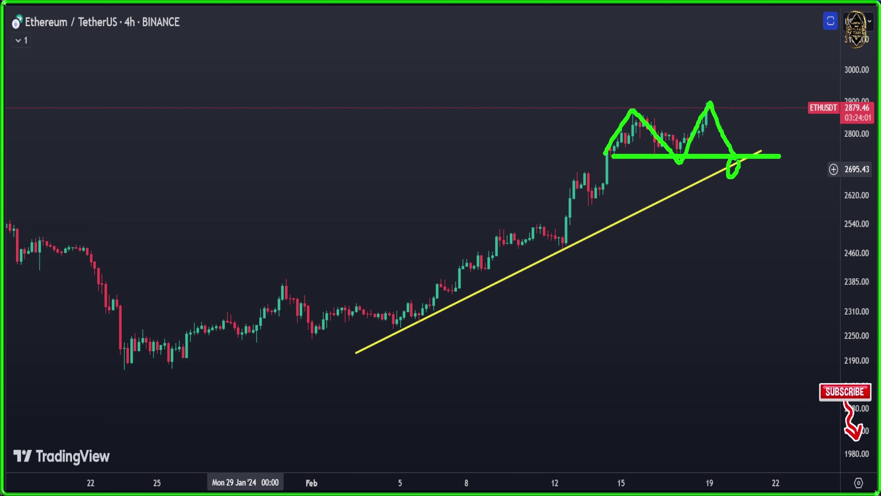
pyautogui.press('e')
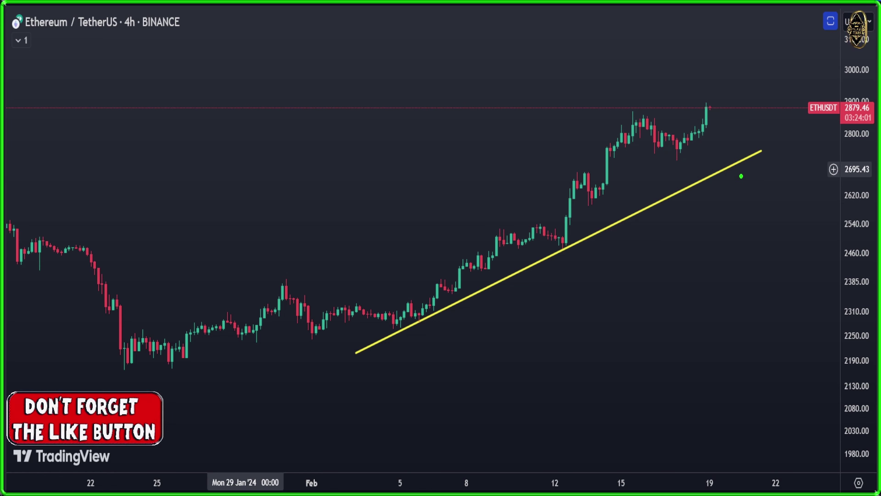
pyautogui.moveTo(746, 168); pyautogui.dragTo(750, 170)
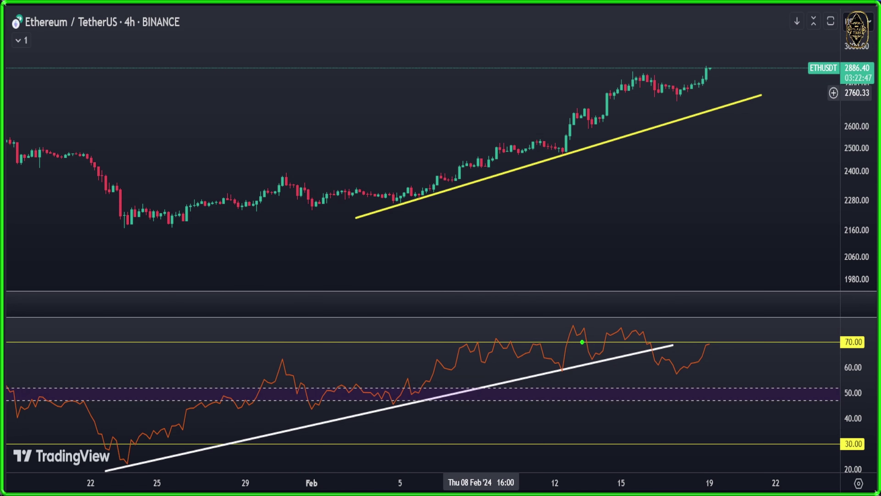
# Circle the ETHUSDT RSI breakdown below its white trendline and mark the area under the yellow price trendline
pyautogui.moveTo(647, 353)
pyautogui.mouseDown()
pyautogui.moveTo(658, 356)
pyautogui.moveTo(648, 362)
pyautogui.mouseUp()
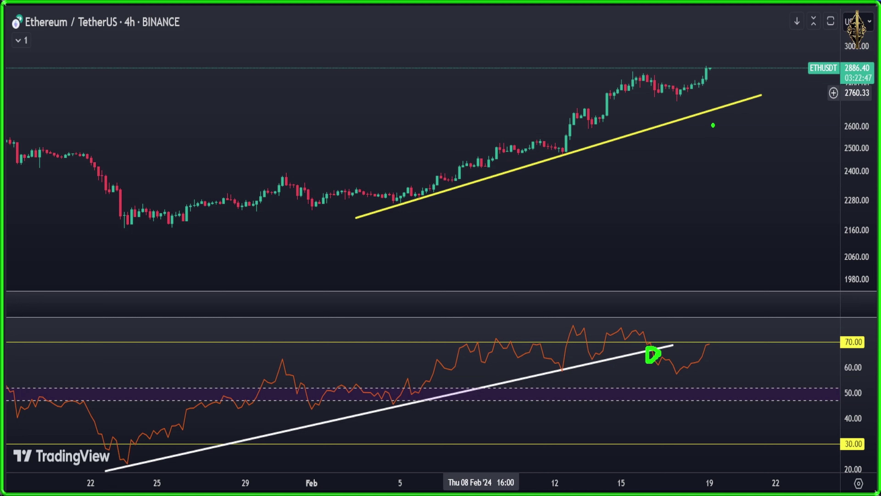
pyautogui.moveTo(711, 124); pyautogui.dragTo(708, 121)
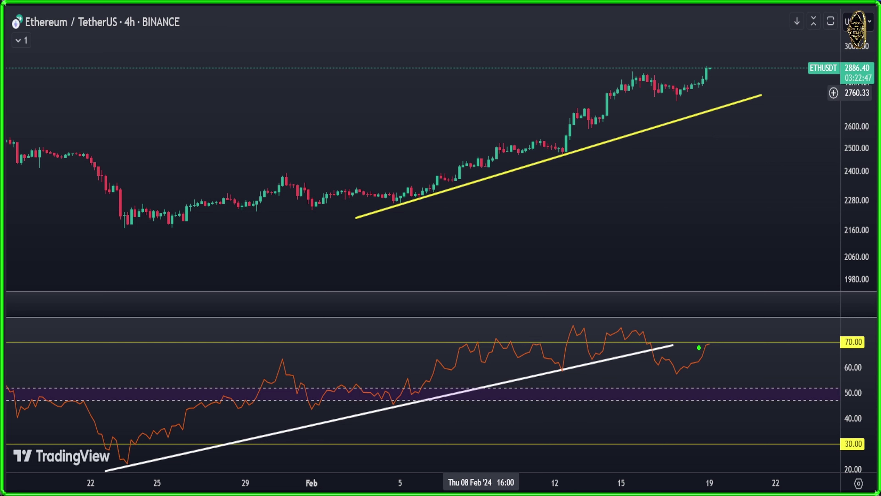
# Draw a falling line across the February ETHUSDT RSI peaks, circle the spot under the yellow price trendline, and clear the annotations
pyautogui.moveTo(579, 322); pyautogui.dragTo(727, 347)
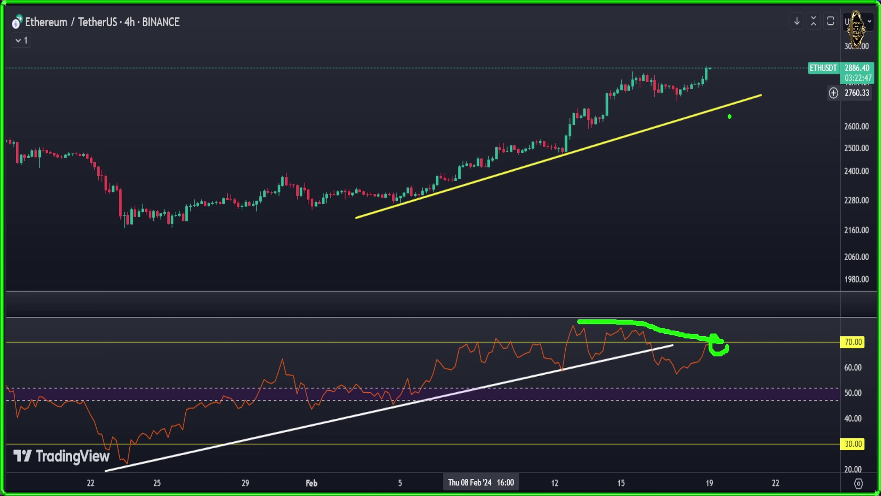
pyautogui.moveTo(730, 117); pyautogui.dragTo(727, 118)
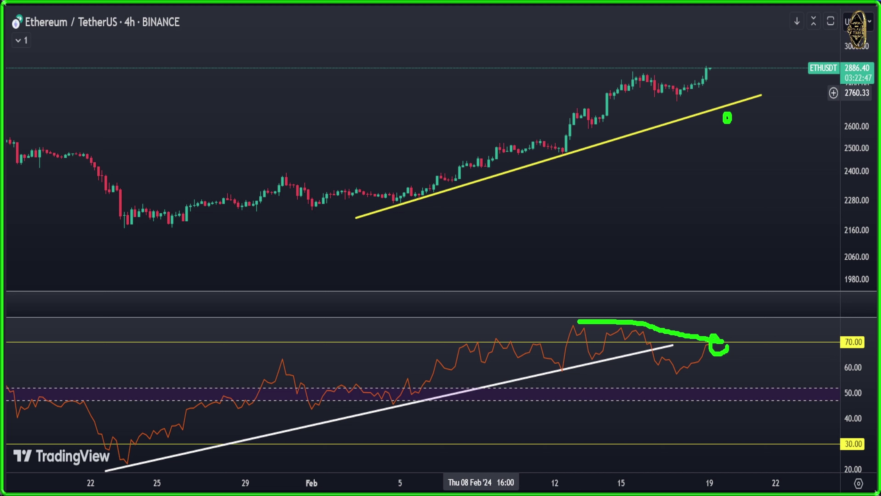
pyautogui.press('Escape')
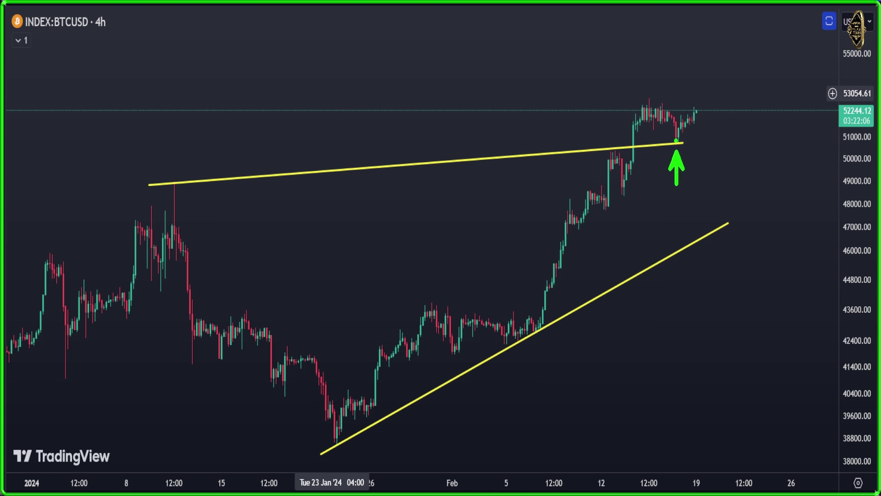
# Sketch a rebound from the upper yellow trendline retest on the 4h BTCUSD chart and mark the recent highs near 53,000
pyautogui.moveTo(677, 141); pyautogui.dragTo(723, 64)
pyautogui.moveTo(634, 102)
pyautogui.mouseDown()
pyautogui.moveTo(671, 90)
pyautogui.moveTo(637, 103)
pyautogui.moveTo(661, 98)
pyautogui.mouseUp()
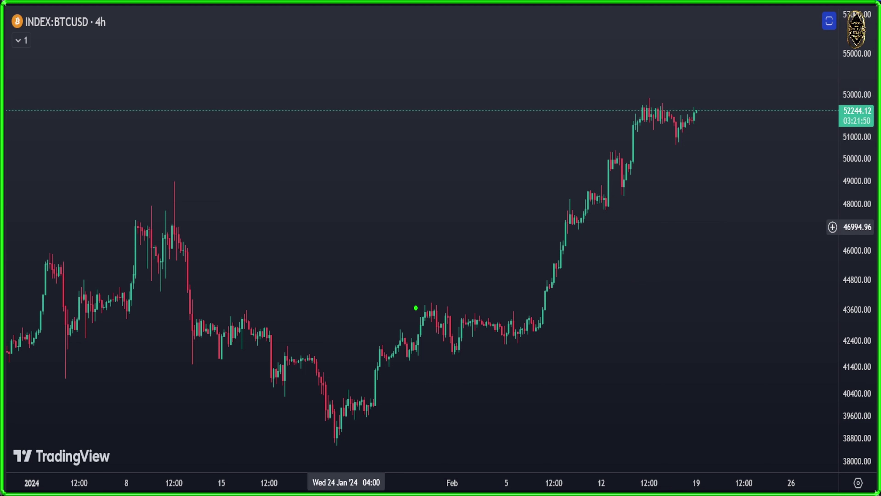
# Draw horizontal lines across the successive BTCUSD swing highs near 43,900, 48,700, 50,400 and 53,000
pyautogui.moveTo(413, 303); pyautogui.dragTo(591, 303)
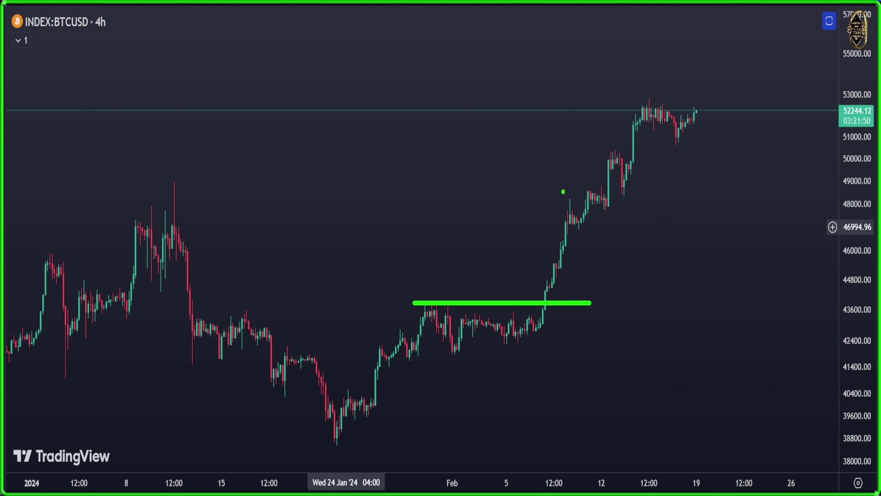
pyautogui.moveTo(561, 188); pyautogui.dragTo(662, 188)
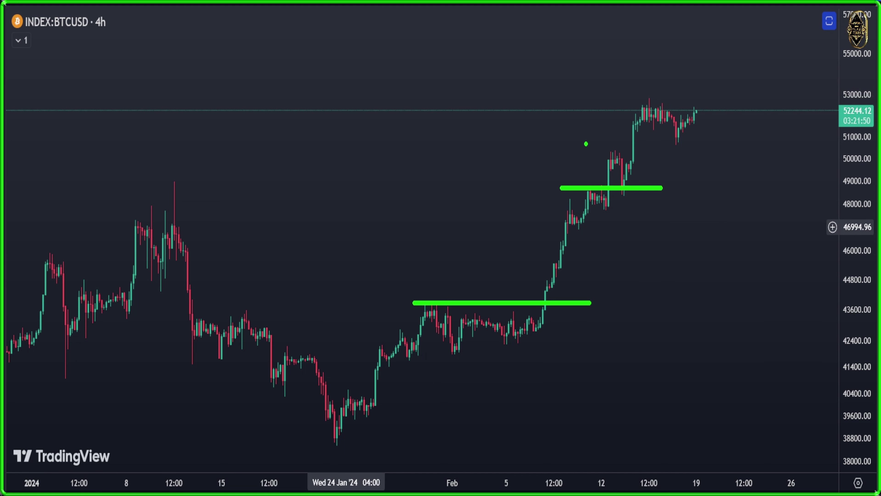
pyautogui.moveTo(586, 149); pyautogui.dragTo(672, 149)
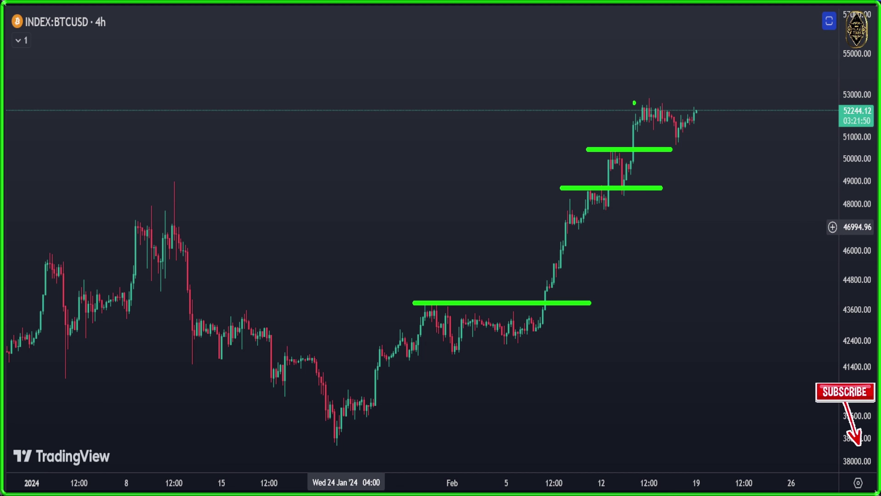
pyautogui.moveTo(624, 95); pyautogui.dragTo(742, 95)
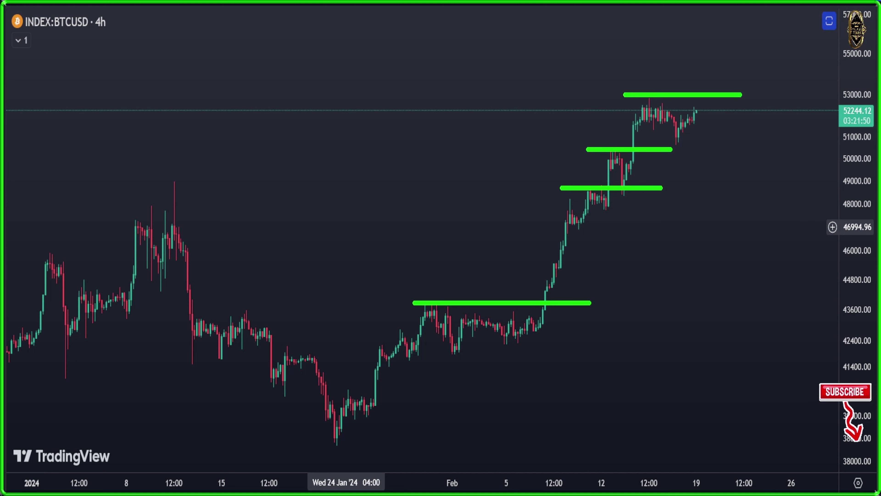
# Sketch a BTCUSD breakout above 53,000 with a pointing arrow and an alternative choppy drop toward 44,000, and clear the annotations
pyautogui.moveTo(699, 116)
pyautogui.mouseDown()
pyautogui.moveTo(736, 10)
pyautogui.moveTo(713, 32)
pyautogui.mouseUp()
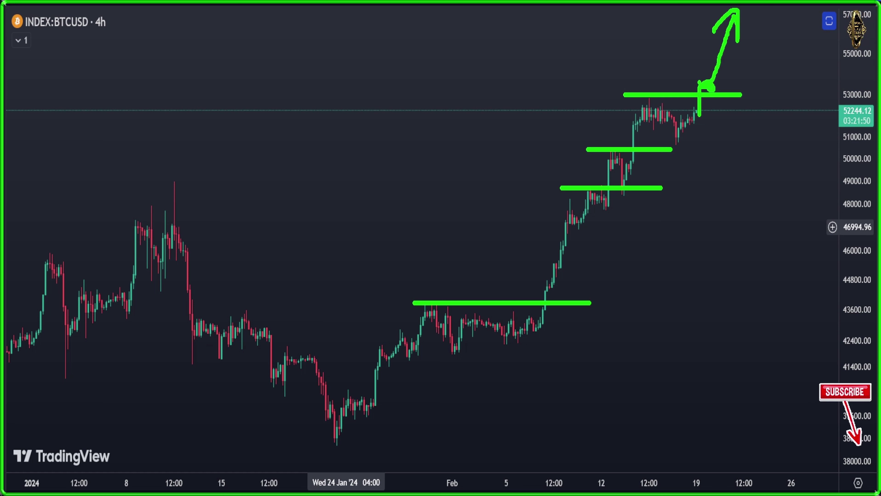
pyautogui.moveTo(657, 28); pyautogui.dragTo(701, 83)
pyautogui.moveTo(685, 134)
pyautogui.mouseDown()
pyautogui.moveTo(680, 141)
pyautogui.moveTo(701, 103)
pyautogui.moveTo(727, 169)
pyautogui.mouseUp()
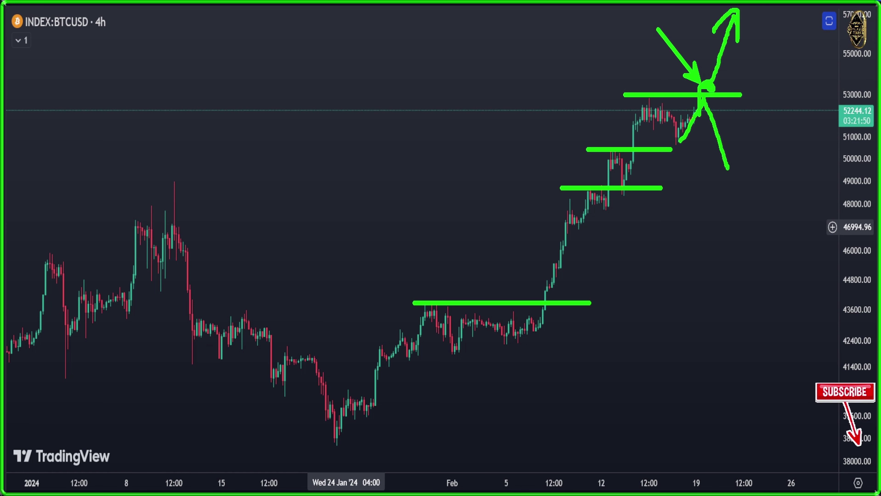
pyautogui.moveTo(728, 170)
pyautogui.mouseDown()
pyautogui.moveTo(755, 199)
pyautogui.moveTo(746, 267)
pyautogui.mouseUp()
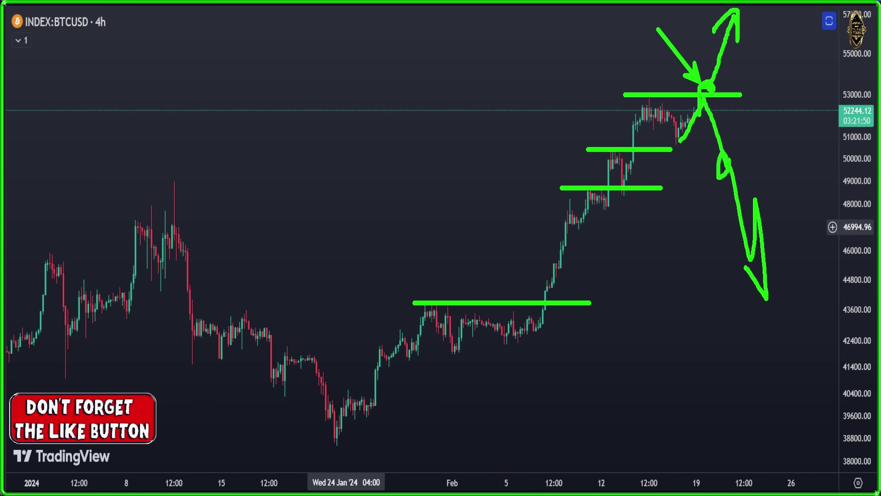
pyautogui.press('Escape')
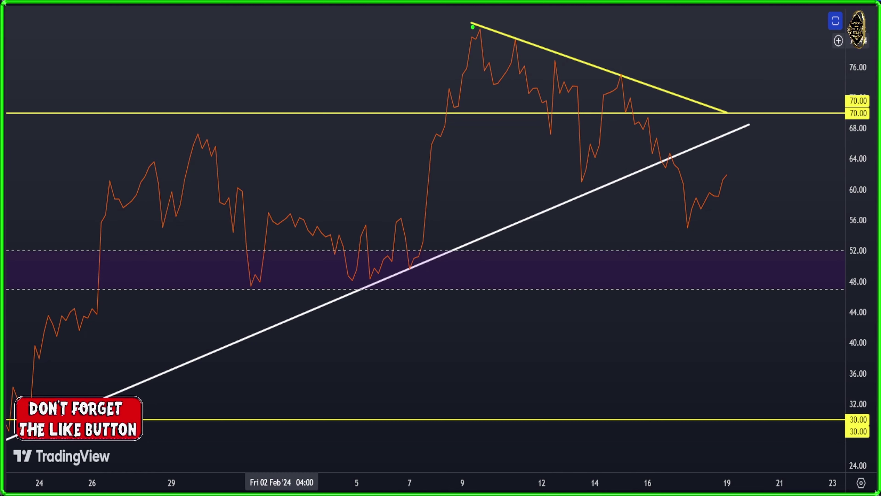
# Trace the descending yellow RSI trendline and delete the rising white RSI trendline
pyautogui.moveTo(471, 21); pyautogui.dragTo(770, 128)
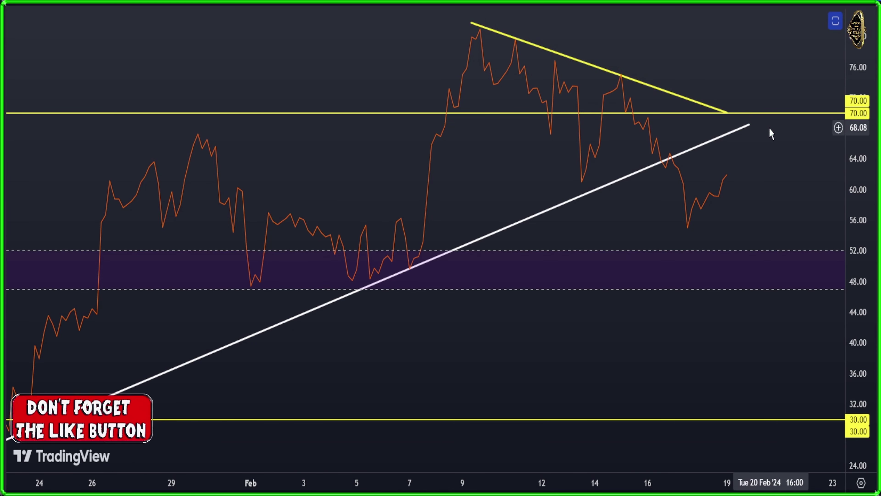
pyautogui.click(748, 126)
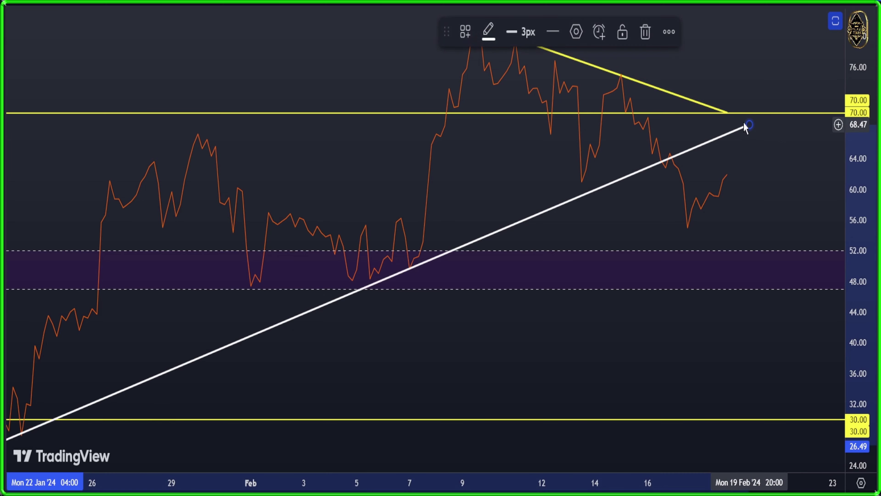
pyautogui.click(644, 35)
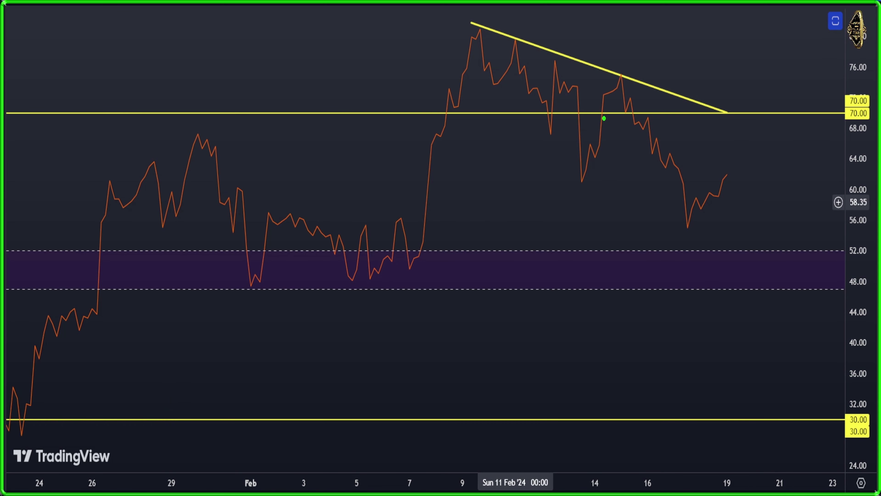
# Sketch the BTCUSD RSI rising to a circled rejection near 70 and falling toward 44, and clear the sketch
pyautogui.moveTo(719, 188)
pyautogui.mouseDown()
pyautogui.moveTo(740, 115)
pyautogui.moveTo(758, 136)
pyautogui.moveTo(785, 243)
pyautogui.moveTo(772, 270)
pyautogui.mouseUp()
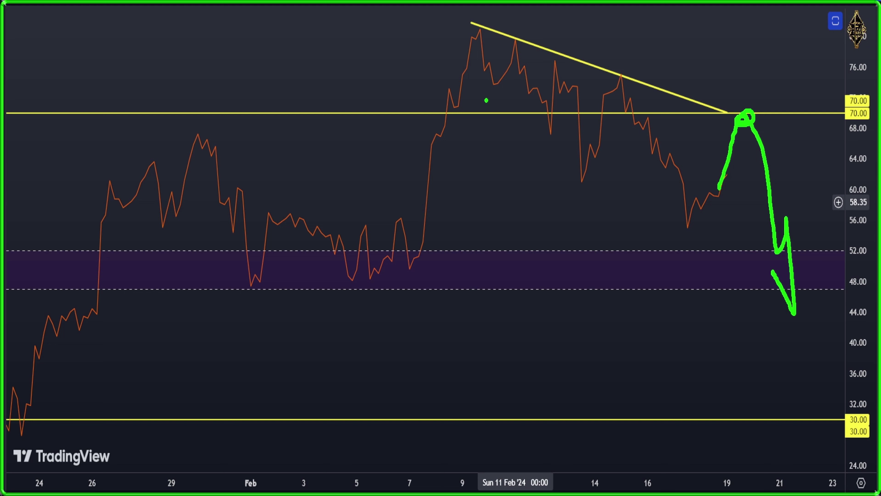
pyautogui.press('e')
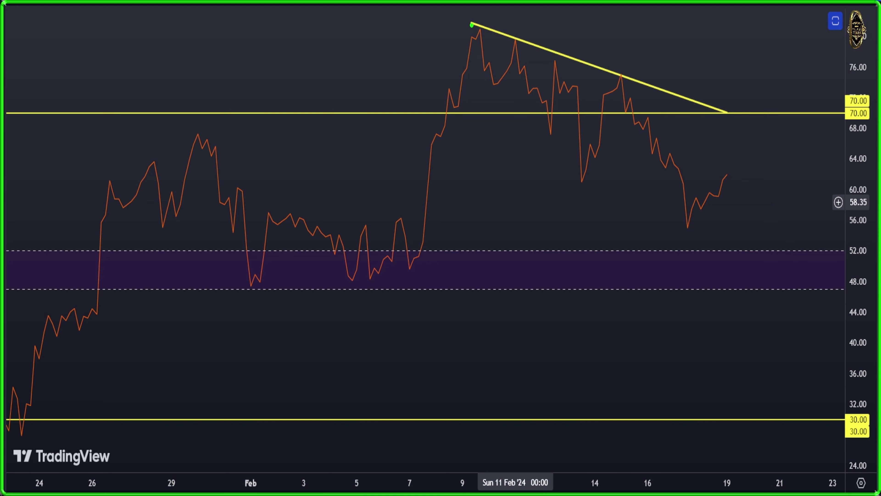
# Trace the RSI's descending swings from 9 to 19 February and point arrows at its four successive lows
pyautogui.moveTo(472, 25)
pyautogui.mouseDown()
pyautogui.moveTo(493, 91)
pyautogui.moveTo(515, 45)
pyautogui.moveTo(550, 129)
pyautogui.moveTo(560, 84)
pyautogui.moveTo(594, 156)
pyautogui.moveTo(624, 82)
pyautogui.moveTo(694, 244)
pyautogui.moveTo(725, 182)
pyautogui.mouseUp()
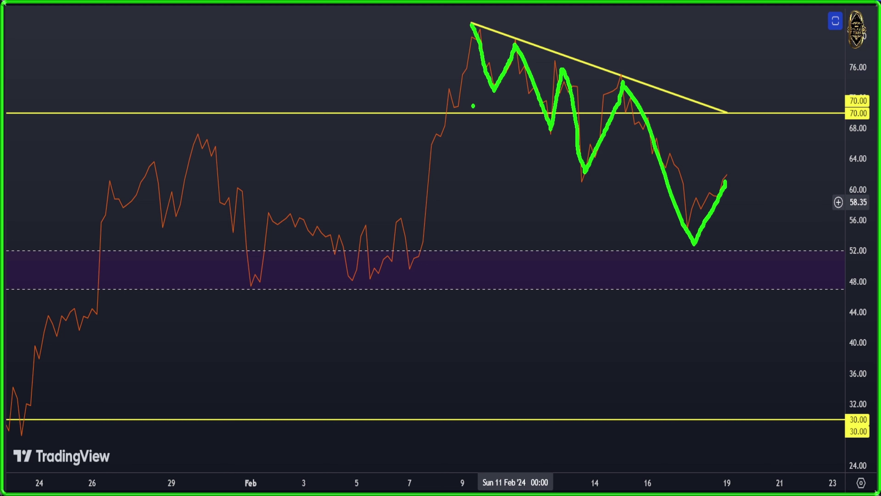
pyautogui.moveTo(474, 106); pyautogui.dragTo(450, 157)
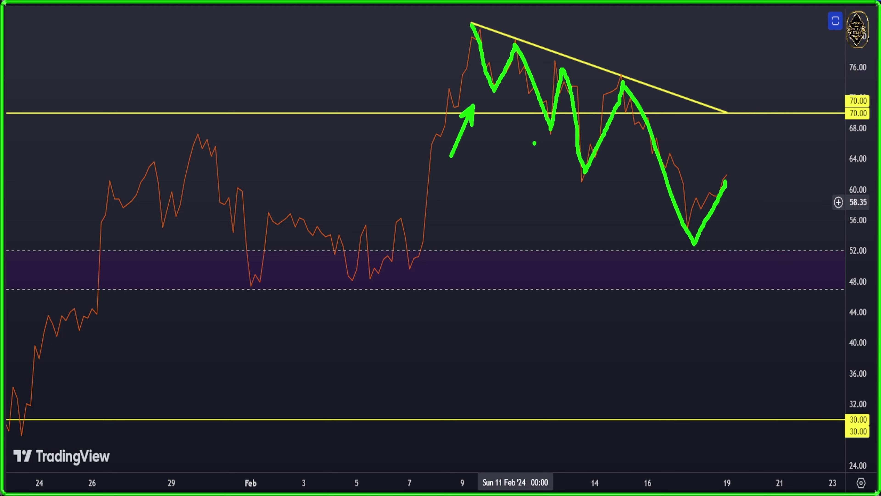
pyautogui.moveTo(537, 141); pyautogui.dragTo(515, 176)
pyautogui.moveTo(580, 178); pyautogui.dragTo(558, 232)
pyautogui.moveTo(694, 244); pyautogui.dragTo(675, 283)
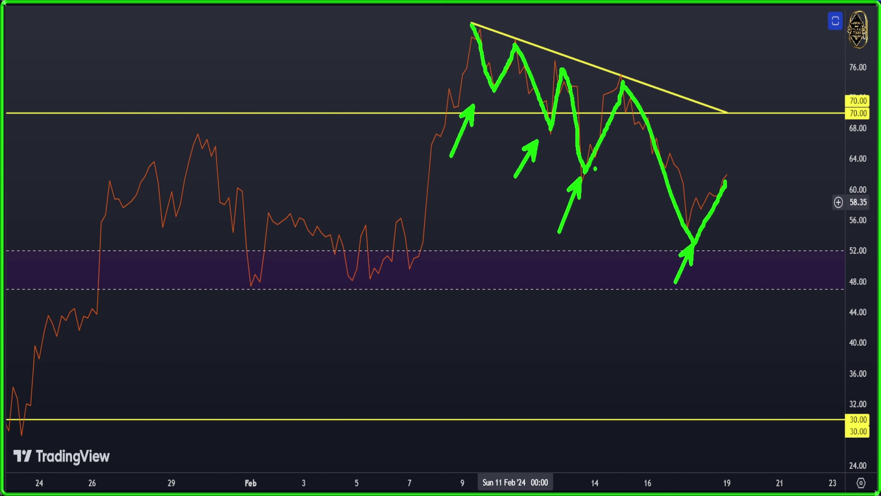
# Circle the middle RSI swing lows and enclose the whole February declining RSI pattern in a large loop
pyautogui.moveTo(583, 159)
pyautogui.mouseDown()
pyautogui.moveTo(595, 170)
pyautogui.moveTo(579, 163)
pyautogui.mouseUp()
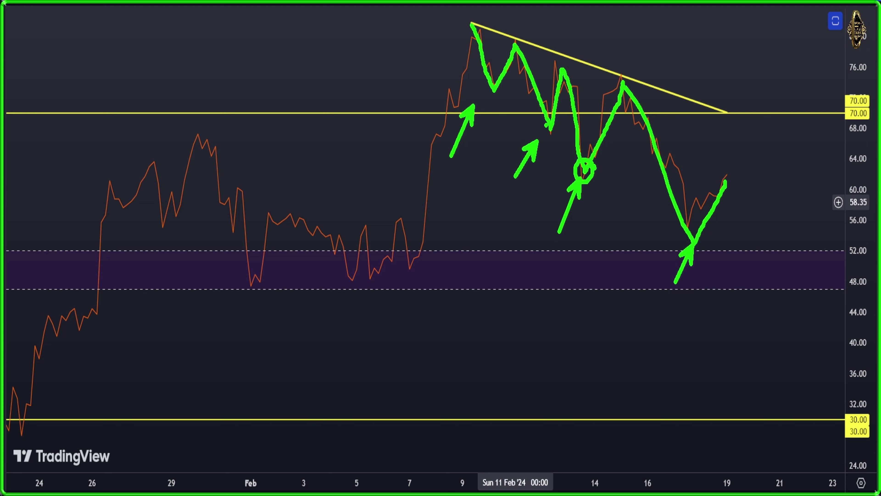
pyautogui.moveTo(544, 121); pyautogui.dragTo(551, 128)
pyautogui.moveTo(486, 97); pyautogui.dragTo(490, 92)
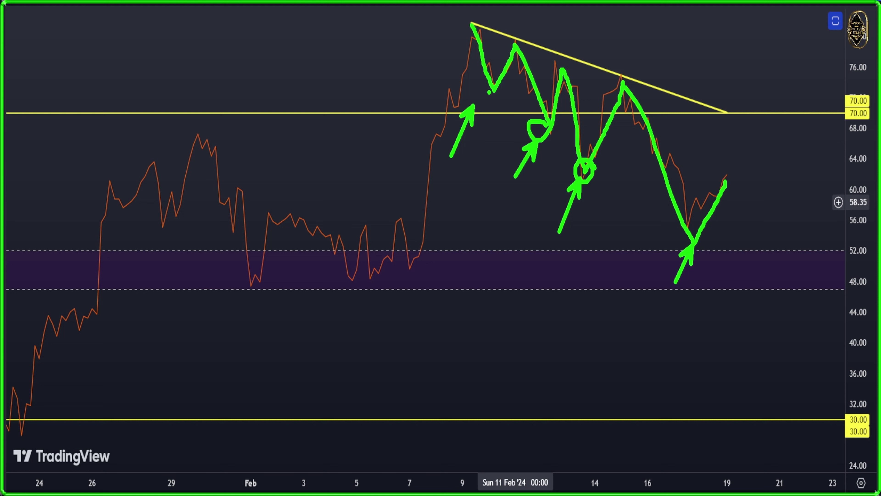
pyautogui.moveTo(737, 153)
pyautogui.mouseDown()
pyautogui.moveTo(581, 239)
pyautogui.moveTo(458, 97)
pyautogui.moveTo(456, 17)
pyautogui.mouseUp()
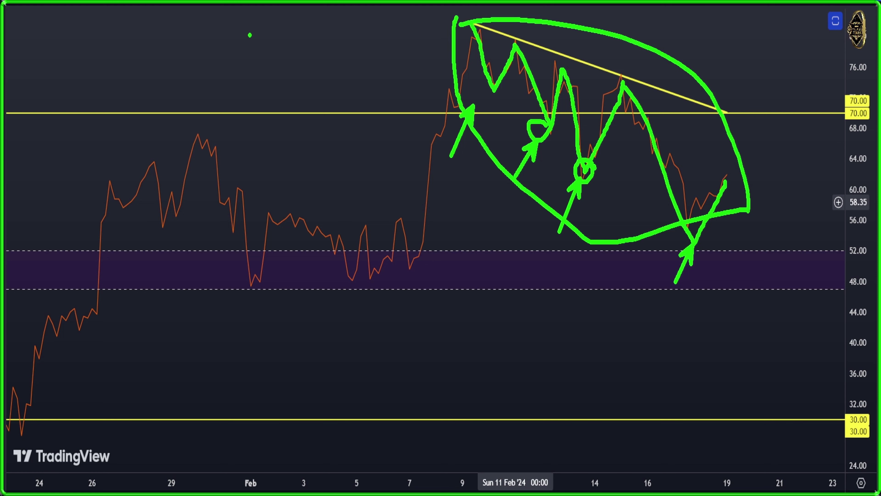
# Sketch a stepped downward arrow beside the enclosed RSI pattern and clear all the annotations
pyautogui.moveTo(250, 35)
pyautogui.mouseDown()
pyautogui.moveTo(356, 155)
pyautogui.moveTo(382, 198)
pyautogui.moveTo(321, 160)
pyautogui.mouseUp()
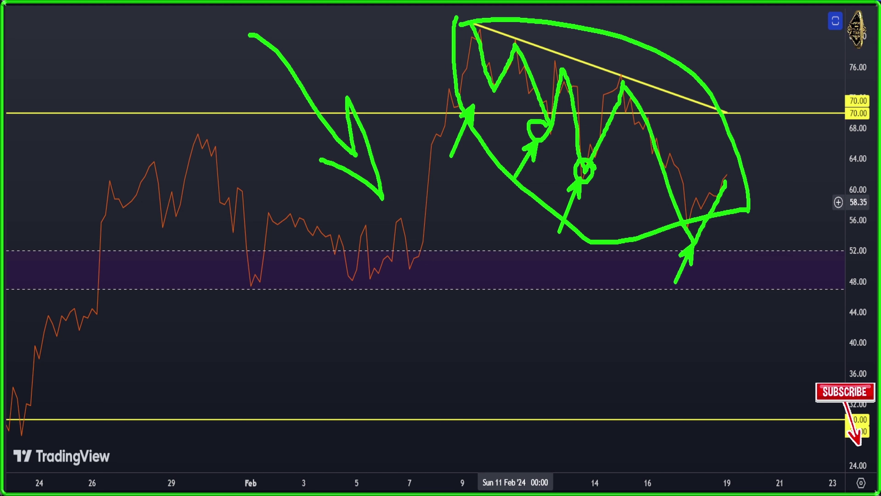
pyautogui.press('Escape')
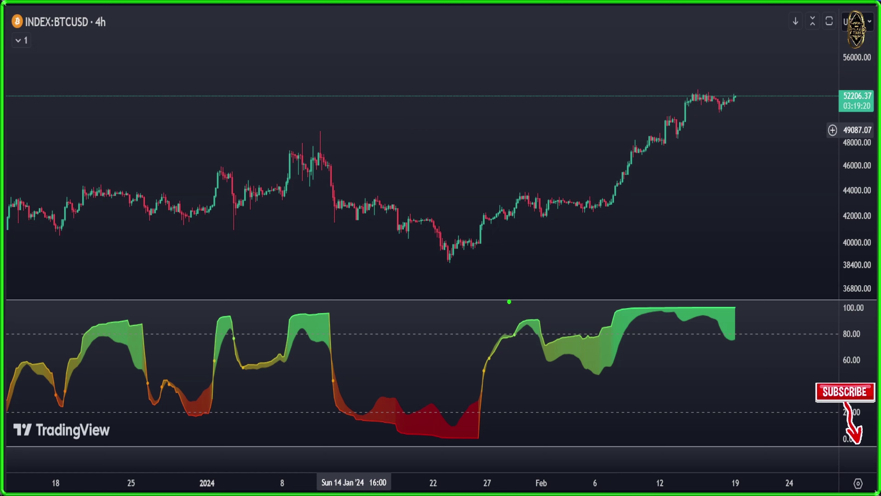
# Box the 4h oscillator's upper zone through 19 February and the price zone at about 49,300 to 50,500, and clear the drawings
pyautogui.moveTo(509, 301)
pyautogui.mouseDown()
pyautogui.moveTo(732, 330)
pyautogui.moveTo(761, 344)
pyautogui.mouseUp()
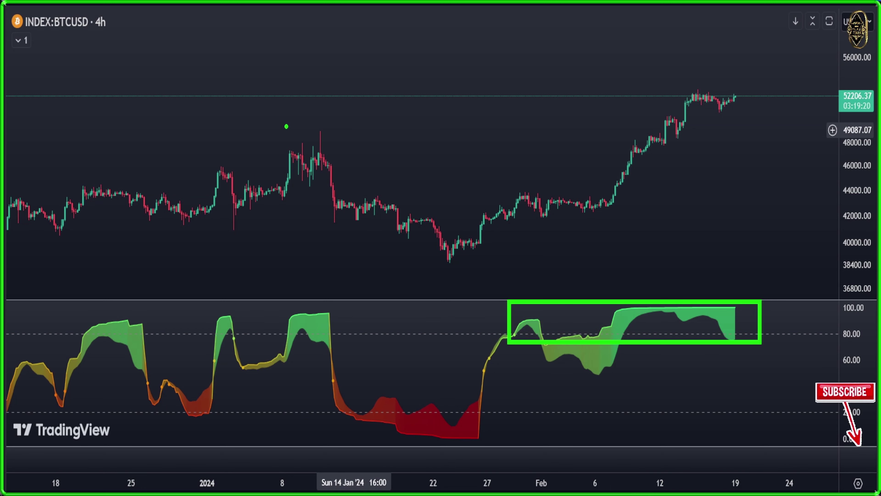
pyautogui.moveTo(287, 127); pyautogui.dragTo(784, 114)
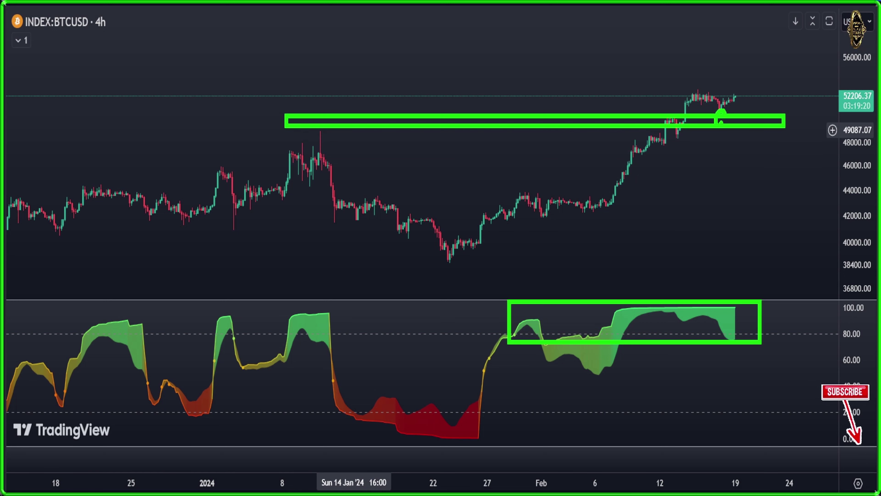
pyautogui.press('e')
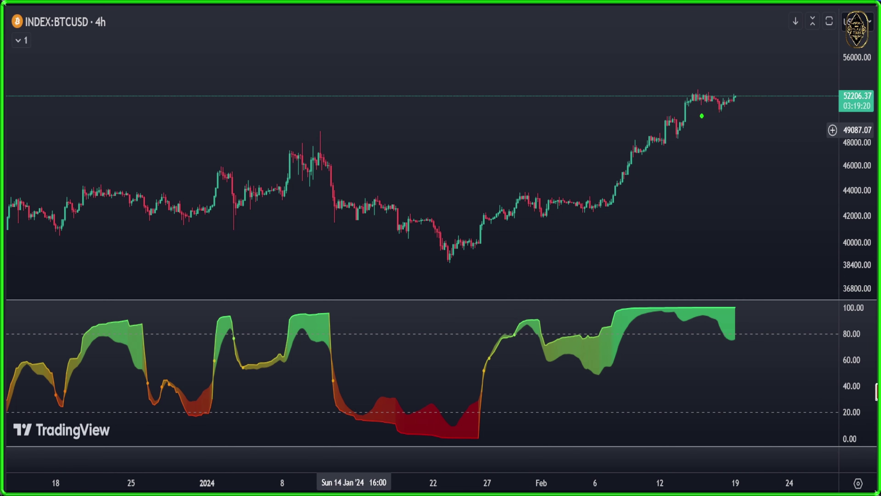
# Draw rising trendlines below and above the 4h February rally with an upward arrow and a stepped downward arrow, and clear them
pyautogui.moveTo(637, 162)
pyautogui.mouseDown()
pyautogui.moveTo(741, 114)
pyautogui.moveTo(771, 87)
pyautogui.mouseUp()
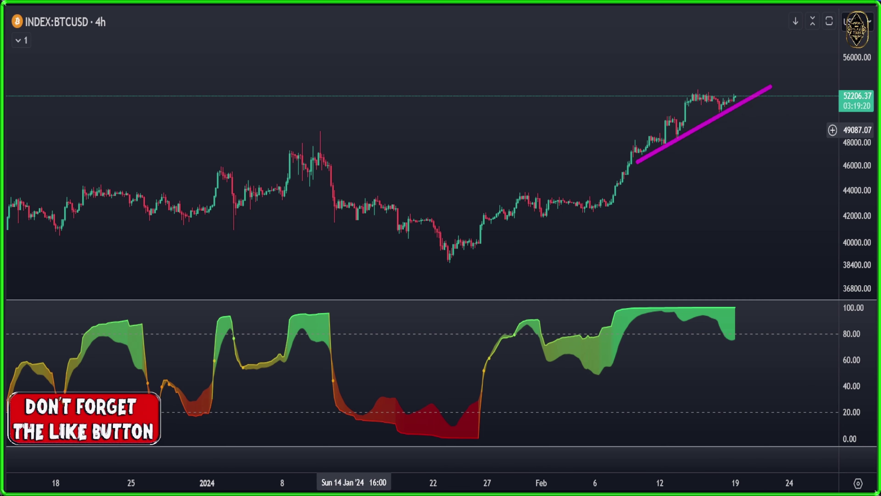
pyautogui.moveTo(629, 145); pyautogui.dragTo(728, 53)
pyautogui.moveTo(736, 97); pyautogui.dragTo(741, 84)
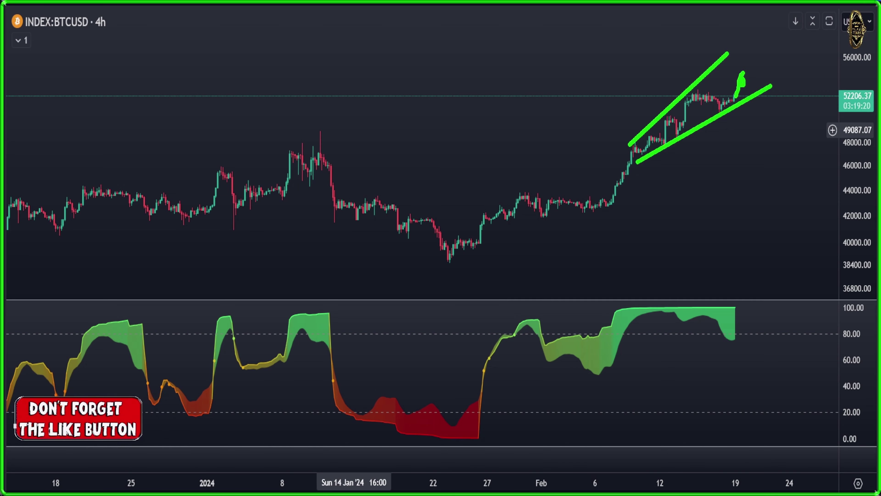
pyautogui.moveTo(741, 115)
pyautogui.mouseDown()
pyautogui.moveTo(751, 165)
pyautogui.moveTo(776, 205)
pyautogui.moveTo(745, 167)
pyautogui.mouseUp()
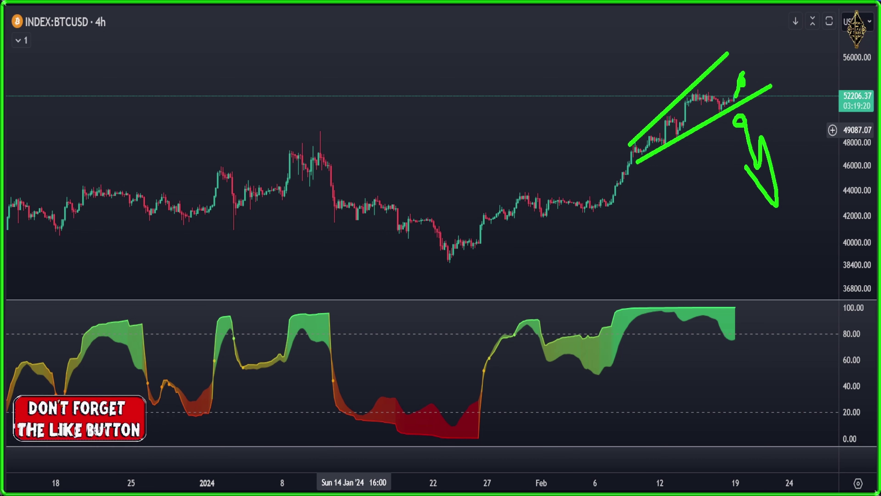
pyautogui.press('Escape')
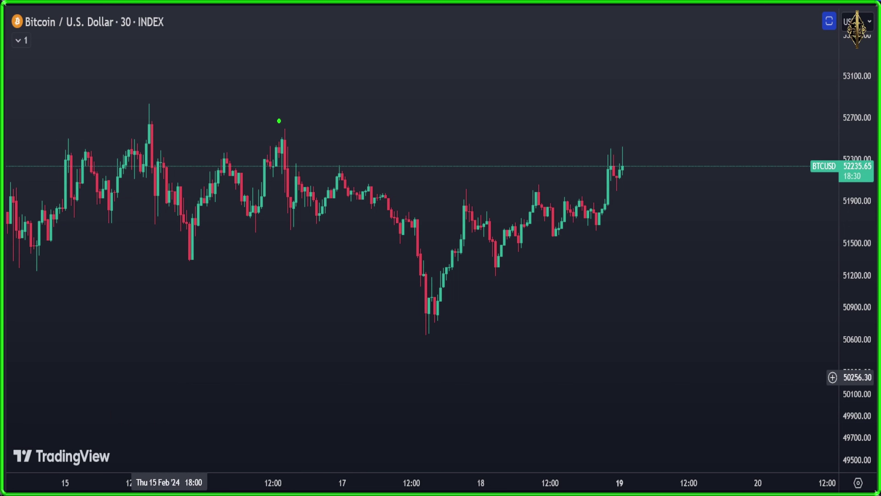
# Draw a descending trendline across the 30-minute highs, mark its breakout with an arrow, circle the following peak and clear the drawings
pyautogui.moveTo(279, 122); pyautogui.dragTo(512, 284)
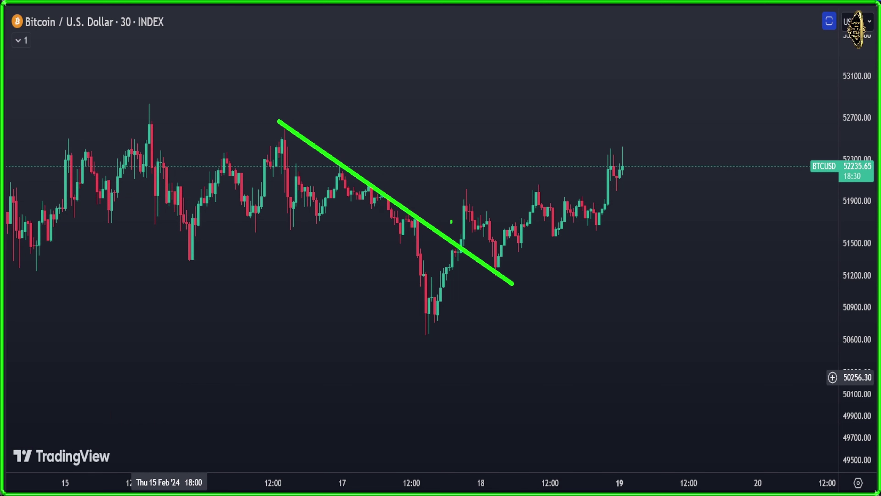
pyautogui.moveTo(443, 215); pyautogui.dragTo(461, 239)
pyautogui.moveTo(467, 183)
pyautogui.mouseDown()
pyautogui.moveTo(461, 178)
pyautogui.moveTo(469, 187)
pyautogui.mouseUp()
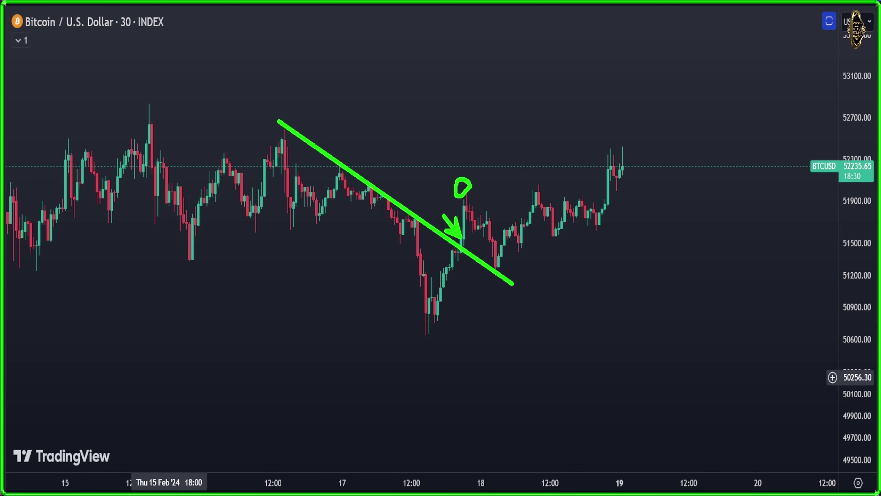
pyautogui.press('e')
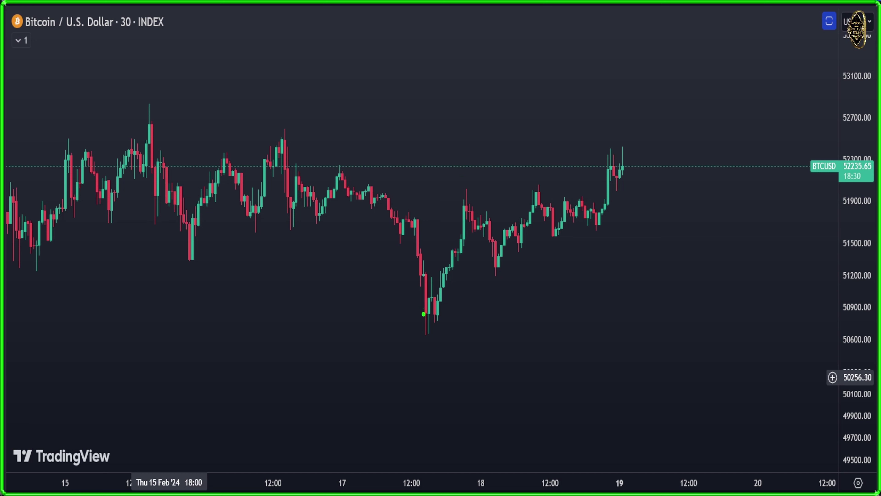
# Outline the rising wedge from the 17 February low, sketch a downward breakdown arrow and an upward breakout arrow, and clear everything
pyautogui.press('p')
pyautogui.moveTo(423, 337); pyautogui.dragTo(702, 163)
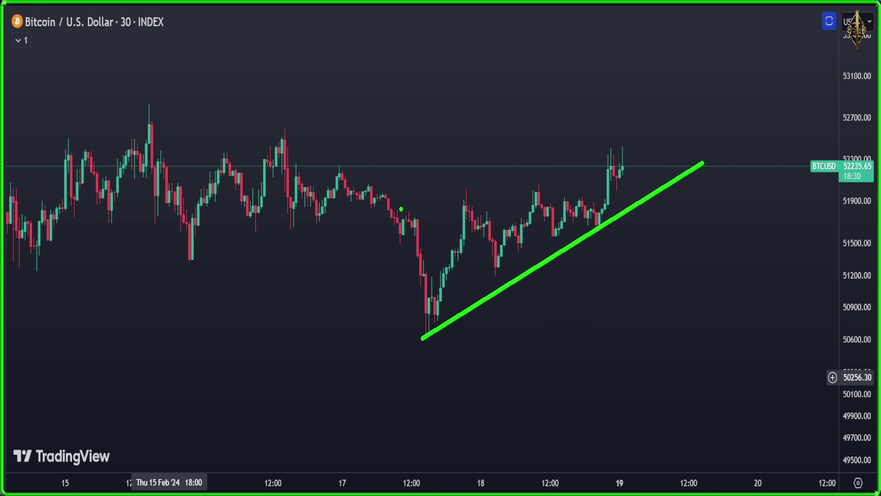
pyautogui.moveTo(401, 209); pyautogui.dragTo(706, 119)
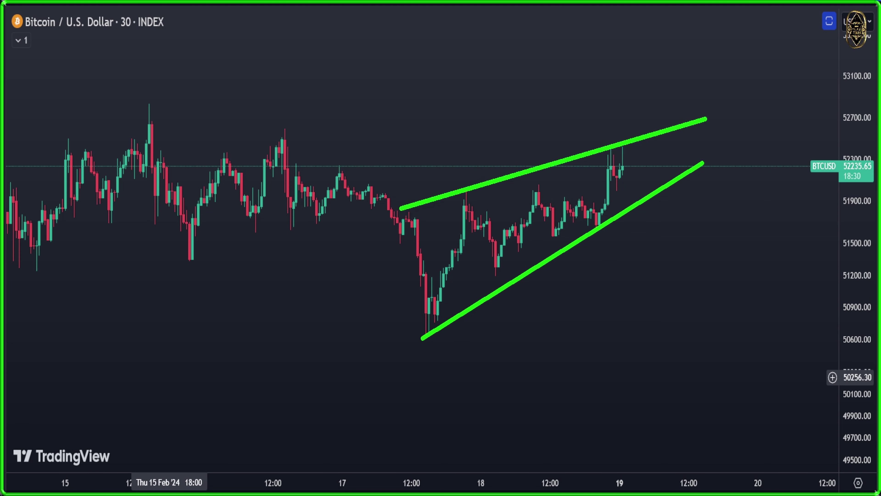
pyautogui.moveTo(659, 199)
pyautogui.mouseDown()
pyautogui.moveTo(653, 207)
pyautogui.moveTo(697, 365)
pyautogui.moveTo(666, 331)
pyautogui.mouseUp()
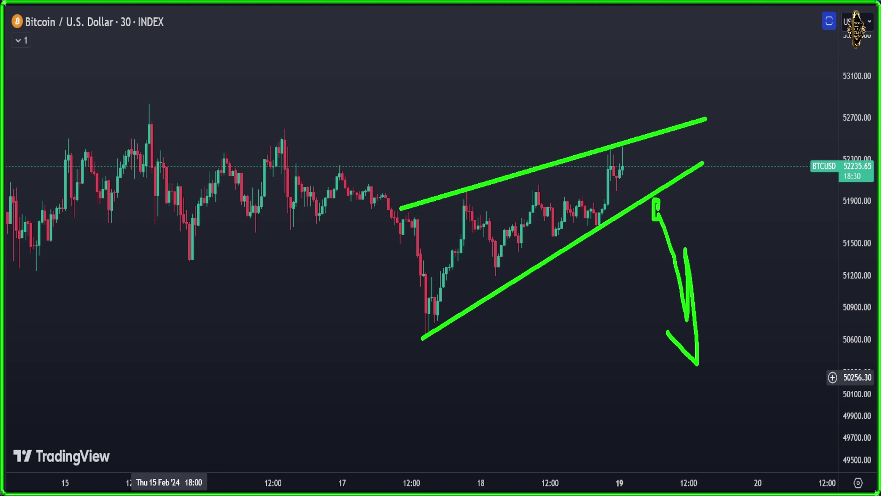
pyautogui.moveTo(640, 118)
pyautogui.mouseDown()
pyautogui.moveTo(646, 132)
pyautogui.moveTo(670, 15)
pyautogui.moveTo(641, 46)
pyautogui.mouseUp()
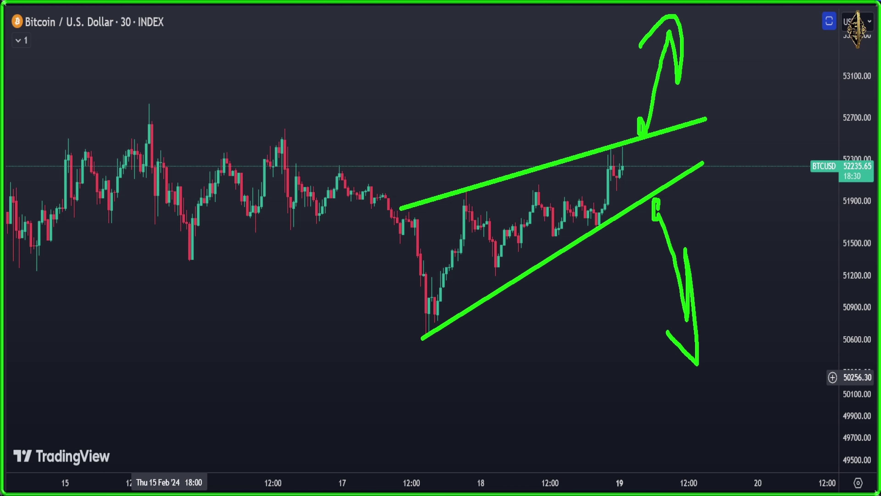
pyautogui.press('e')
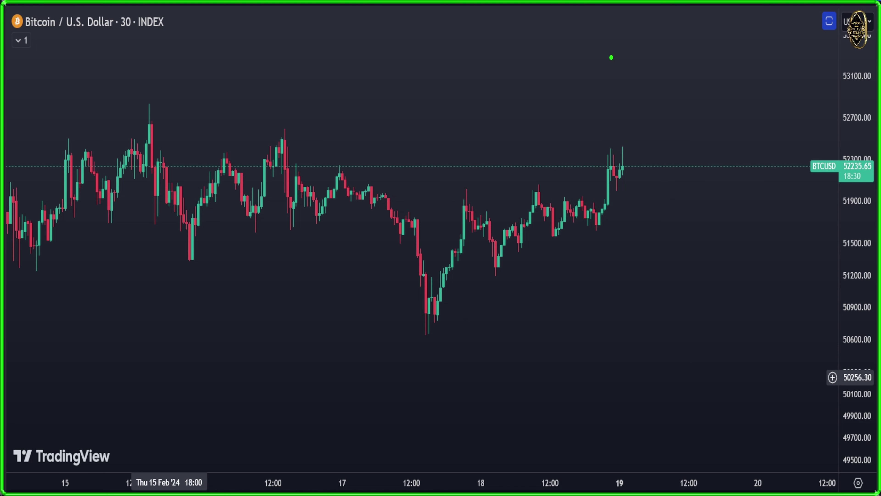
# Circle the latest 30-minute candles near 19 February, draw an upward arrow from them and clear the sketch
pyautogui.moveTo(588, 138)
pyautogui.mouseDown()
pyautogui.moveTo(598, 136)
pyautogui.moveTo(602, 200)
pyautogui.moveTo(602, 137)
pyautogui.mouseUp()
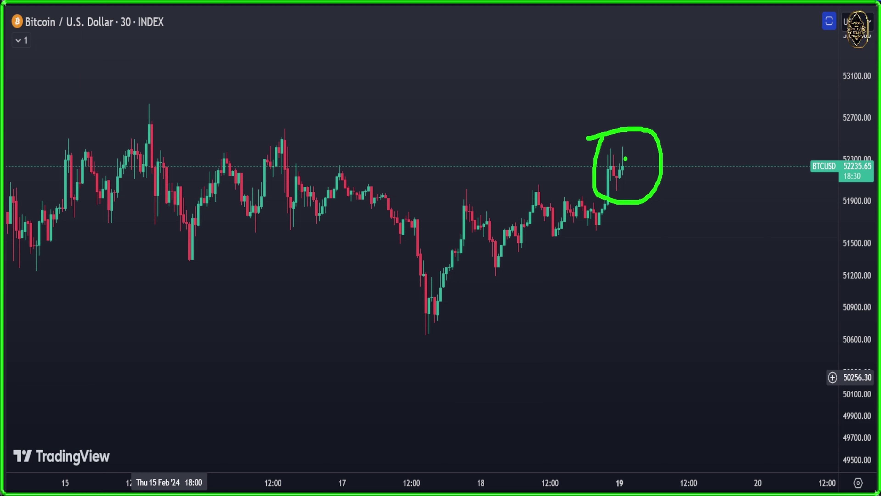
pyautogui.moveTo(625, 151); pyautogui.dragTo(658, 82)
pyautogui.moveTo(648, 19); pyautogui.dragTo(632, 44)
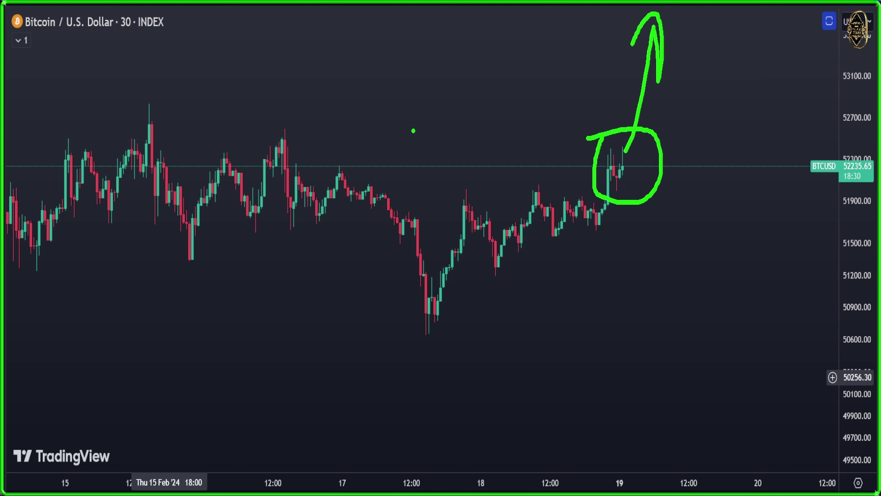
pyautogui.press('e')
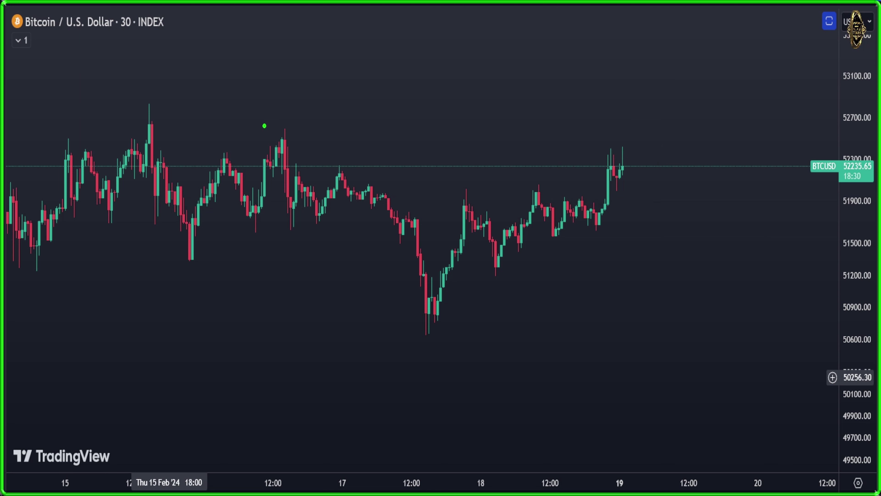
# Draw horizontal resistance at about 52,600, mark the latest high reaching it, circle the preceding swing low and clear the drawings
pyautogui.moveTo(264, 126); pyautogui.dragTo(709, 126)
pyautogui.moveTo(628, 140)
pyautogui.mouseDown()
pyautogui.moveTo(620, 151)
pyautogui.moveTo(625, 118)
pyautogui.moveTo(634, 121)
pyautogui.mouseUp()
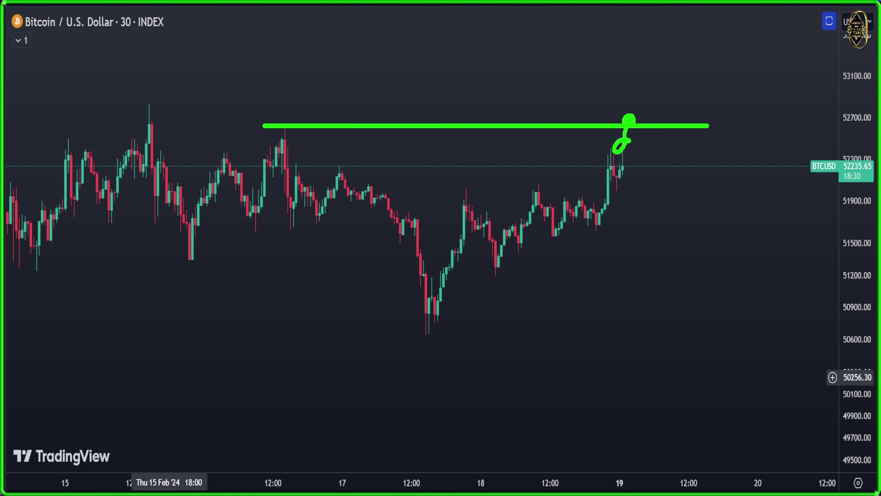
pyautogui.moveTo(616, 217); pyautogui.dragTo(605, 228)
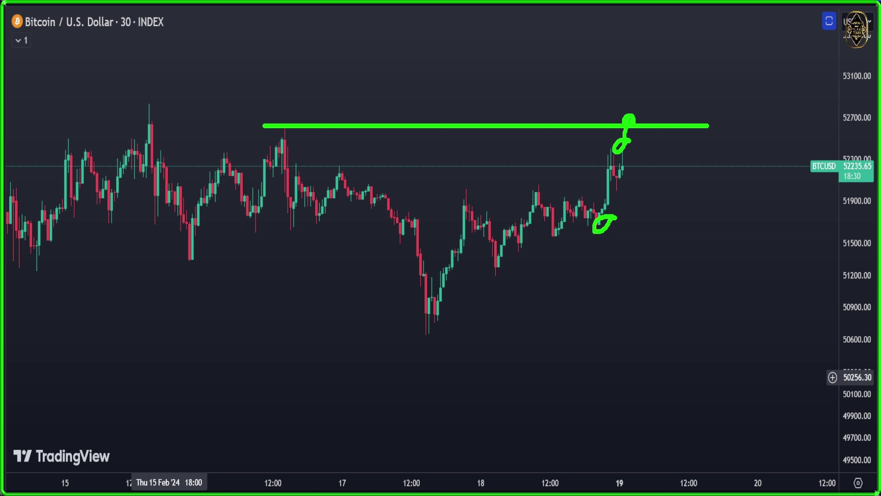
pyautogui.press('e')
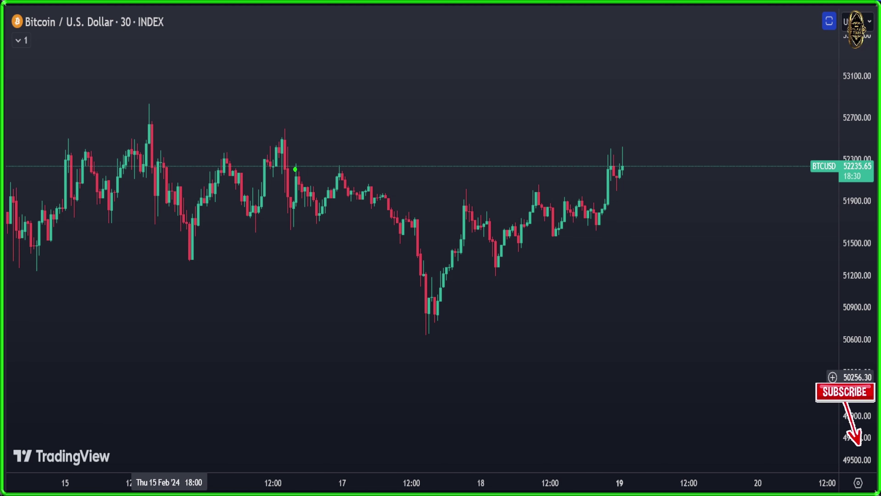
# Trace the inverse head and shoulders with its descending neckline, mark the breakout with an upward arrow and clear the pattern
pyautogui.moveTo(294, 169)
pyautogui.mouseDown()
pyautogui.moveTo(309, 224)
pyautogui.moveTo(351, 178)
pyautogui.moveTo(418, 337)
pyautogui.moveTo(465, 208)
pyautogui.moveTo(485, 261)
pyautogui.moveTo(533, 252)
pyautogui.moveTo(538, 201)
pyautogui.mouseUp()
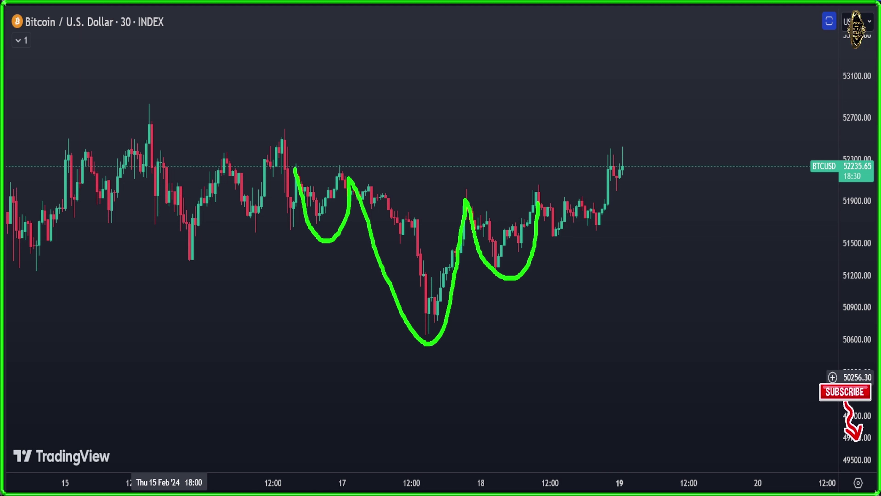
pyautogui.moveTo(291, 157); pyautogui.dragTo(647, 160)
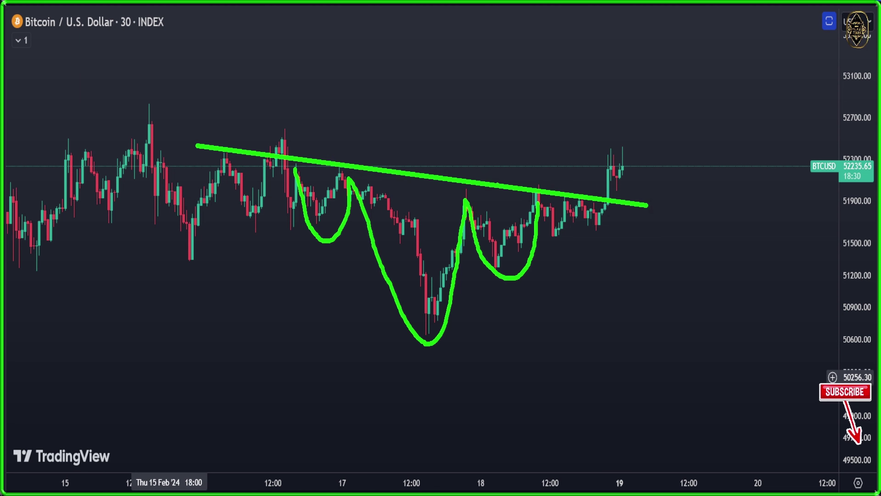
pyautogui.moveTo(608, 193); pyautogui.dragTo(611, 199)
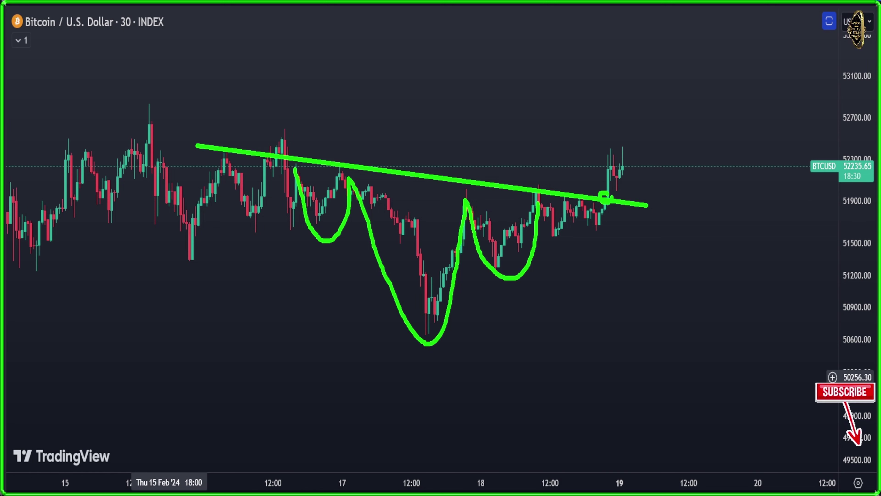
pyautogui.moveTo(611, 198)
pyautogui.mouseDown()
pyautogui.moveTo(627, 71)
pyautogui.moveTo(637, 117)
pyautogui.mouseUp()
pyautogui.moveTo(605, 77); pyautogui.dragTo(632, 48)
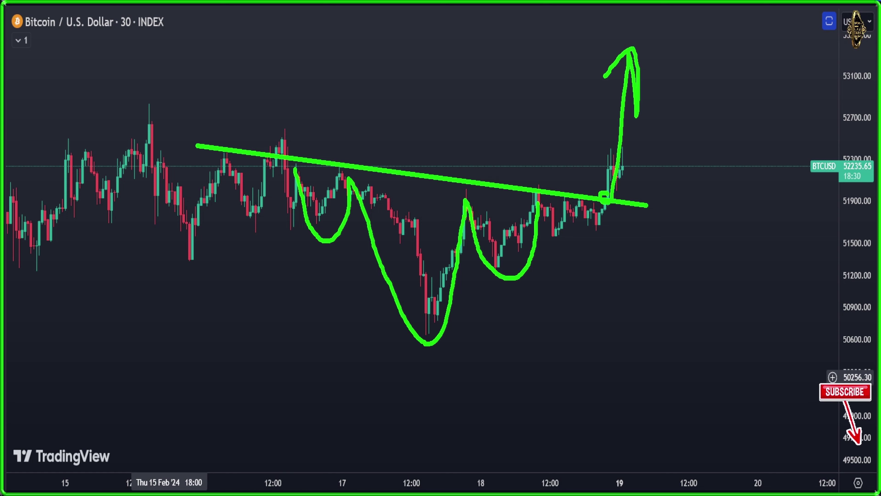
pyautogui.press('e')
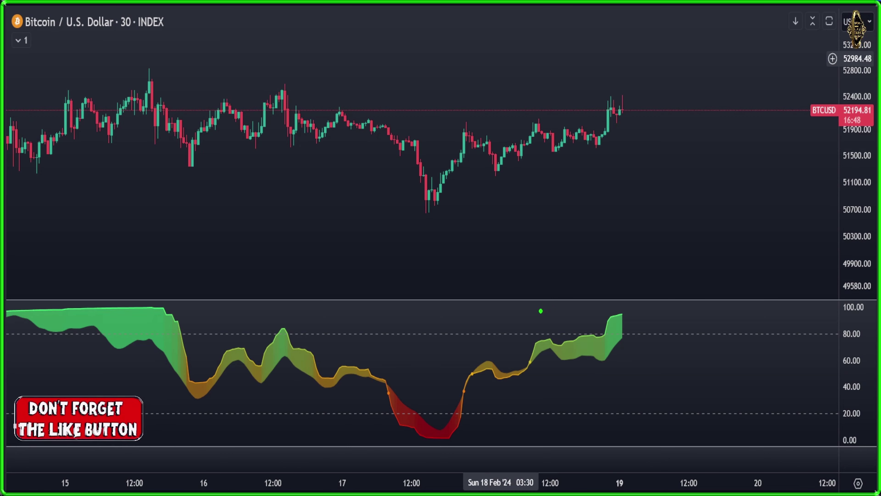
# Box the 30-minute oscillator's latest rise and the price resistance zone at about 52,350 to 52,800
pyautogui.moveTo(548, 305); pyautogui.dragTo(633, 324)
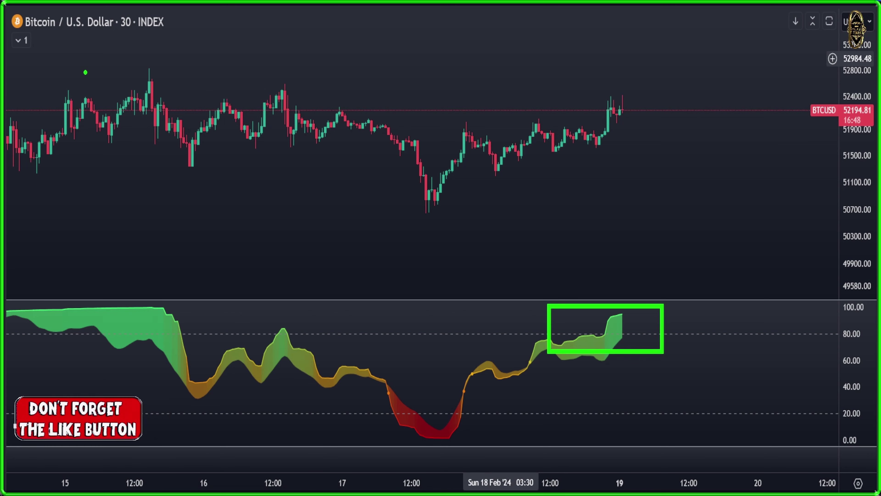
pyautogui.moveTo(68, 72); pyautogui.dragTo(323, 98)
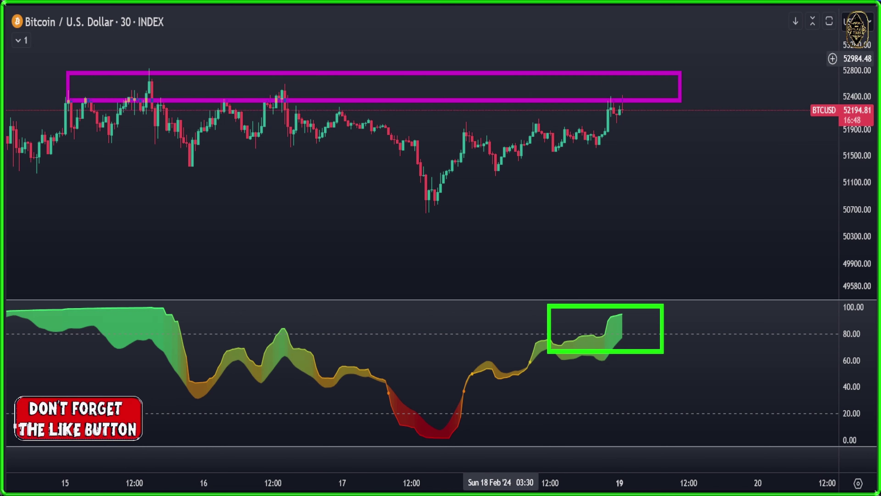